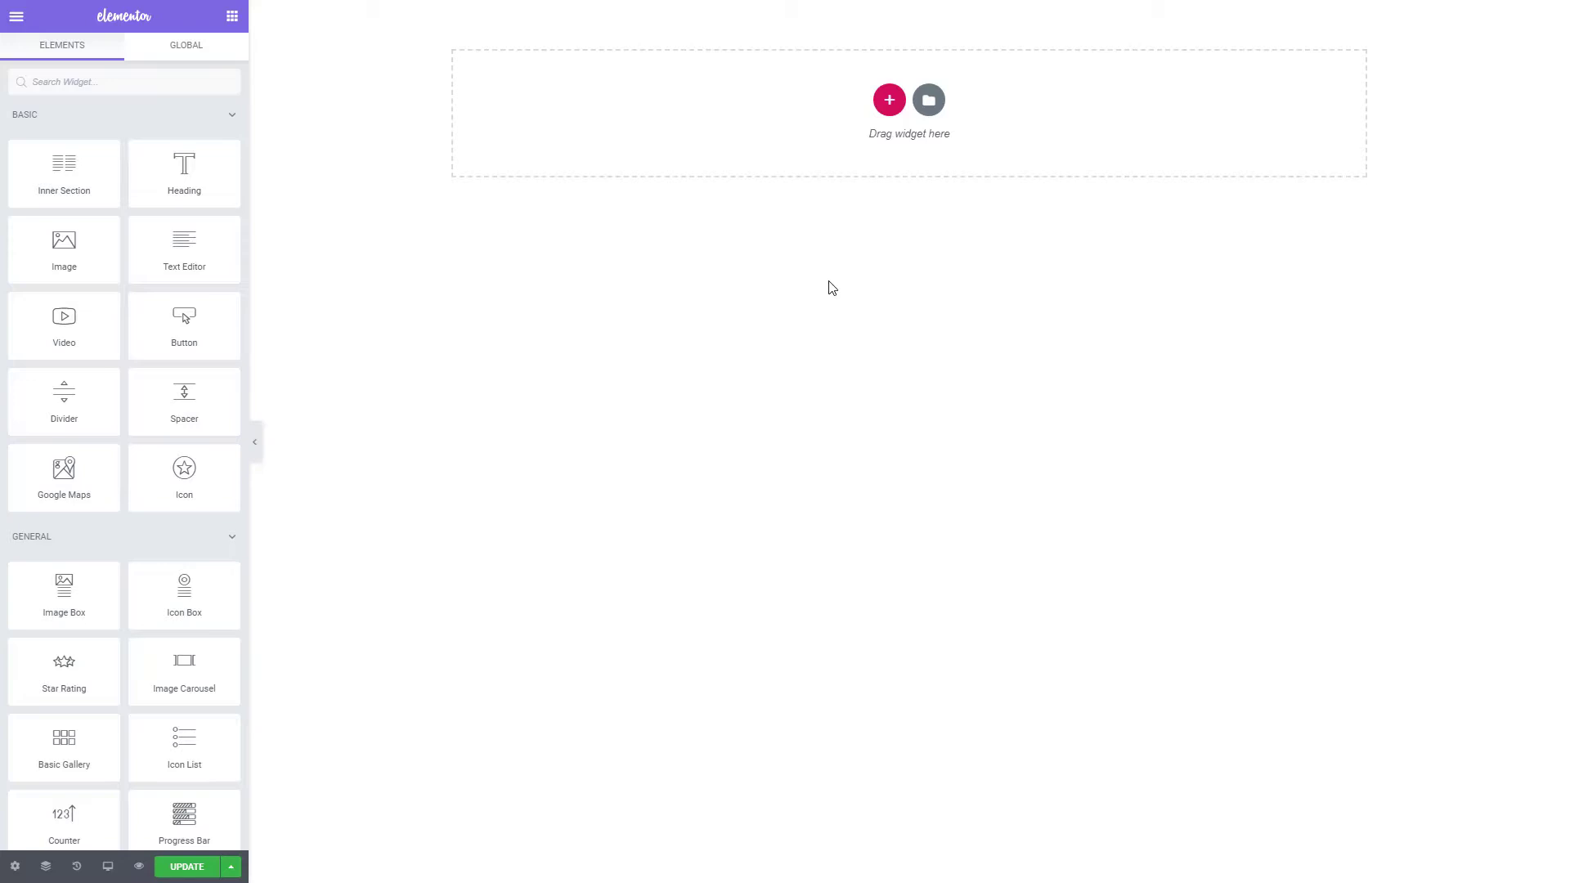
# Drop an Inner Section and delete its inner part, leaving a full-width section with Min Height 600 px
pyautogui.moveTo(78, 172); pyautogui.dragTo(770, 139)
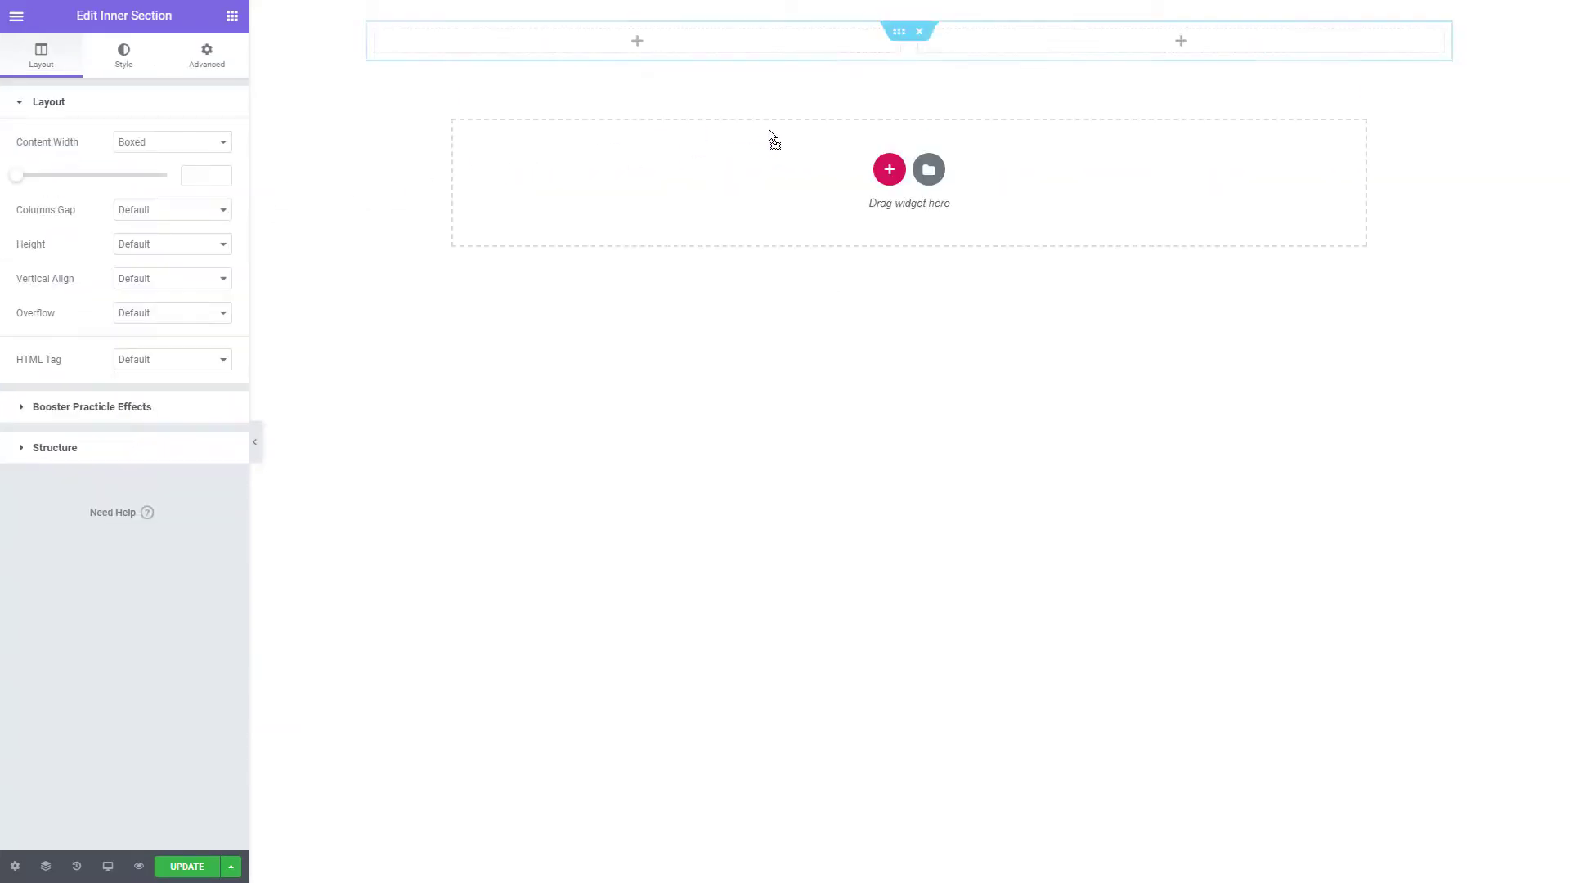
pyautogui.click(921, 32)
pyautogui.click(910, 13)
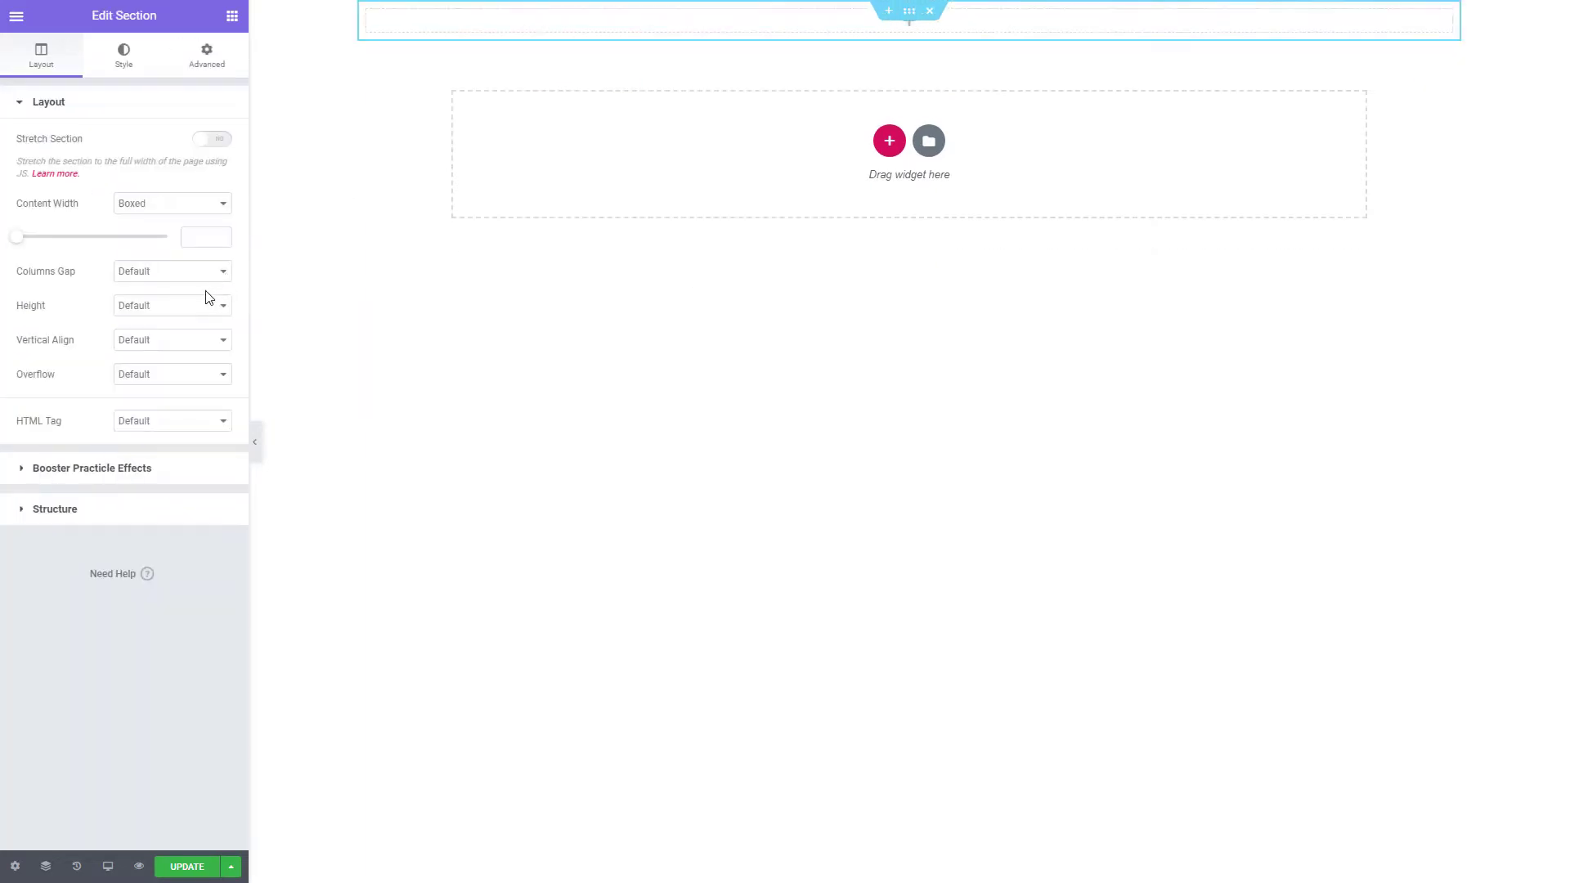
pyautogui.click(169, 351)
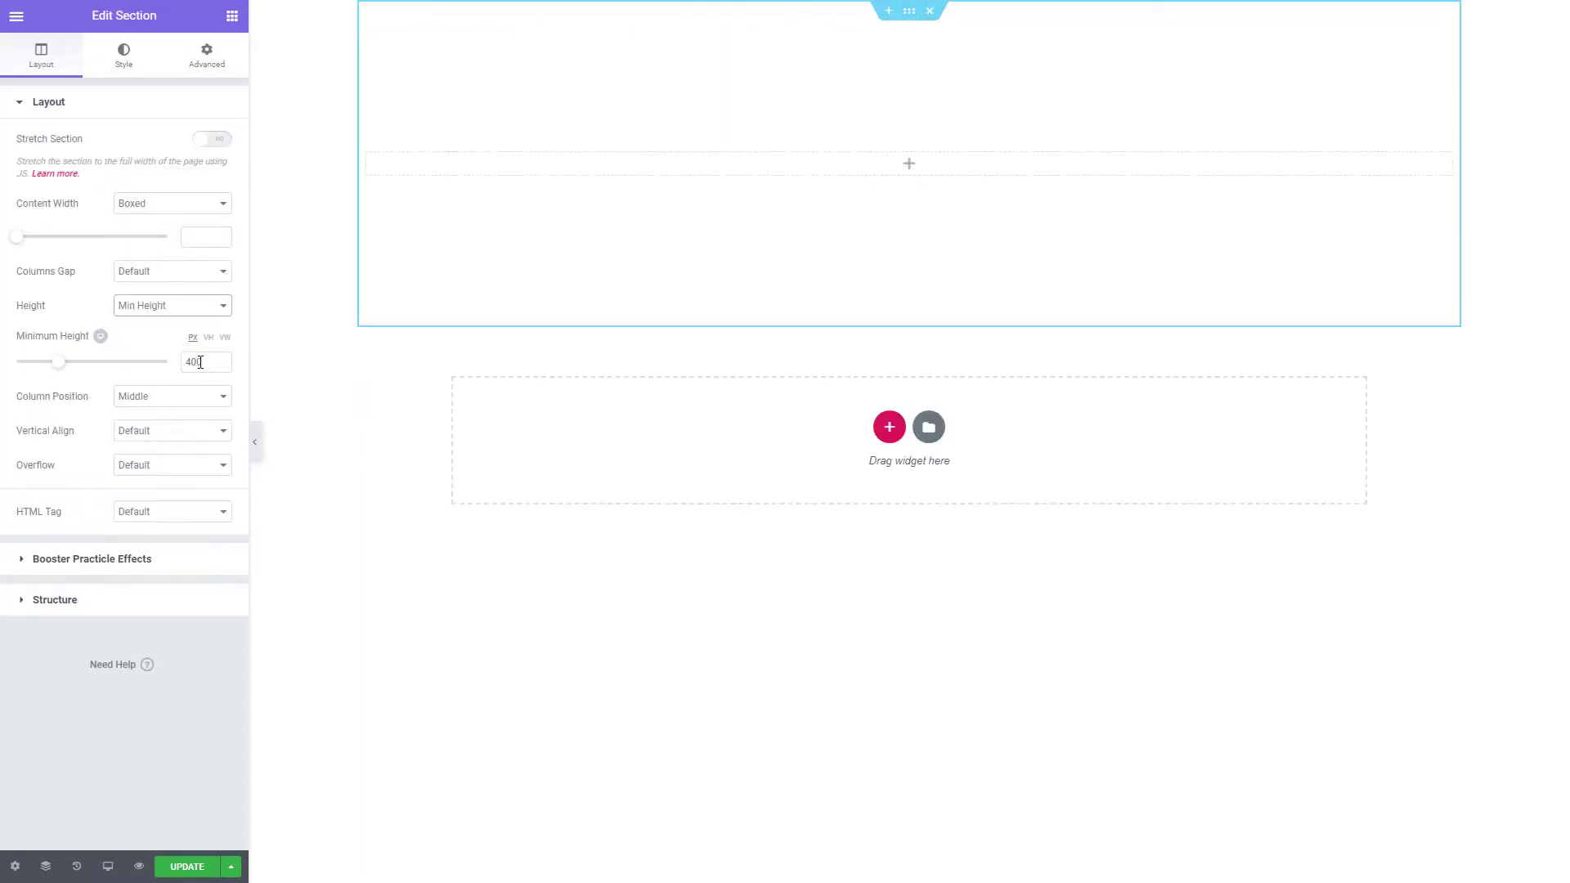
pyautogui.write('600')
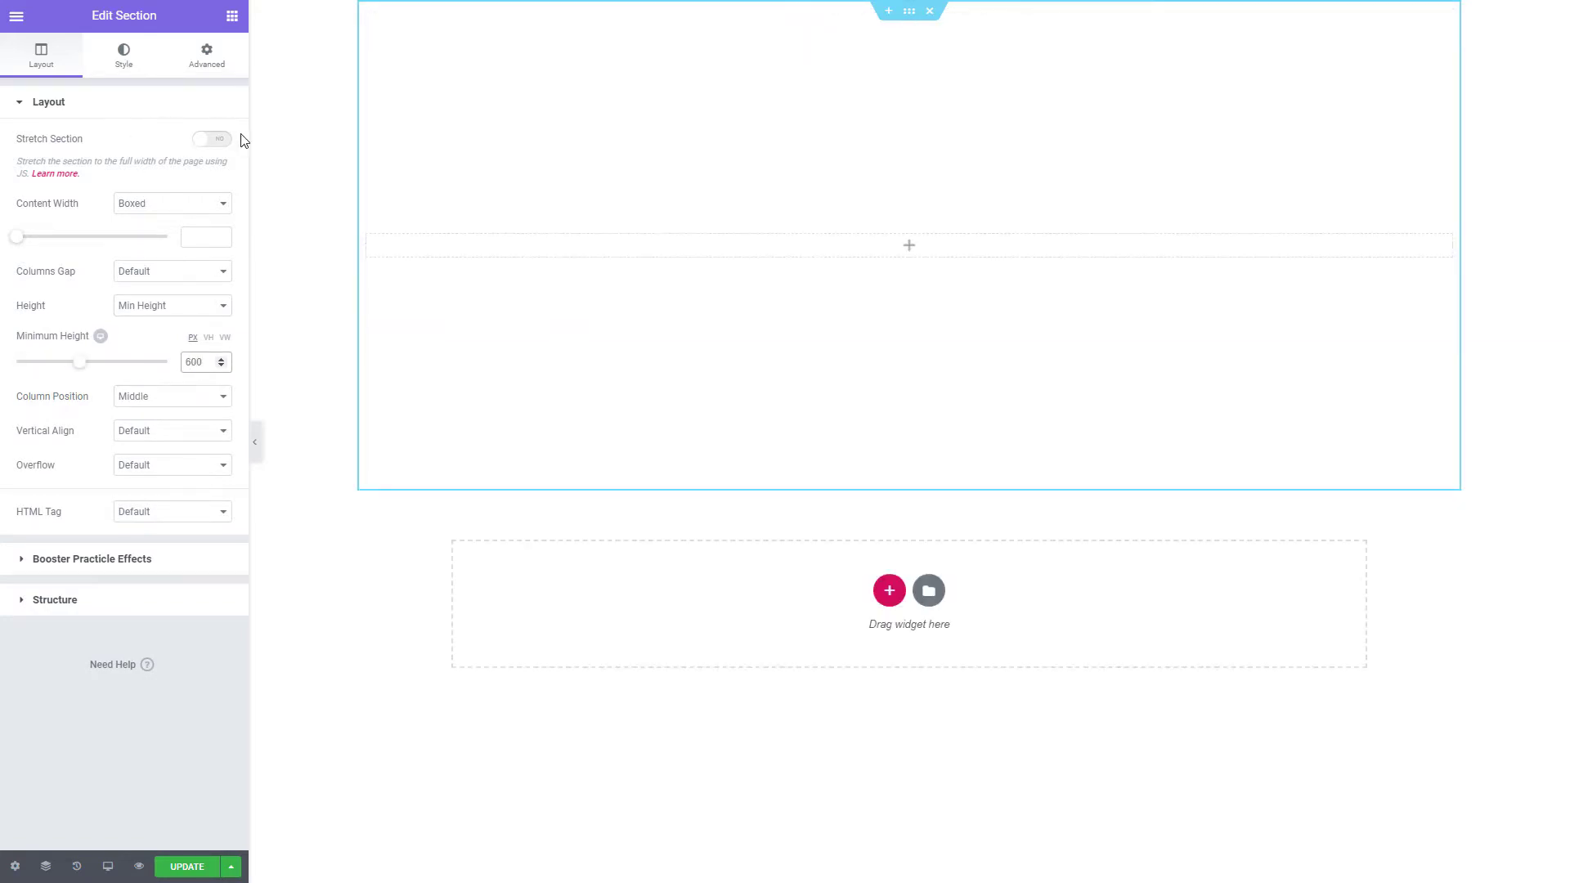
pyautogui.click(217, 140)
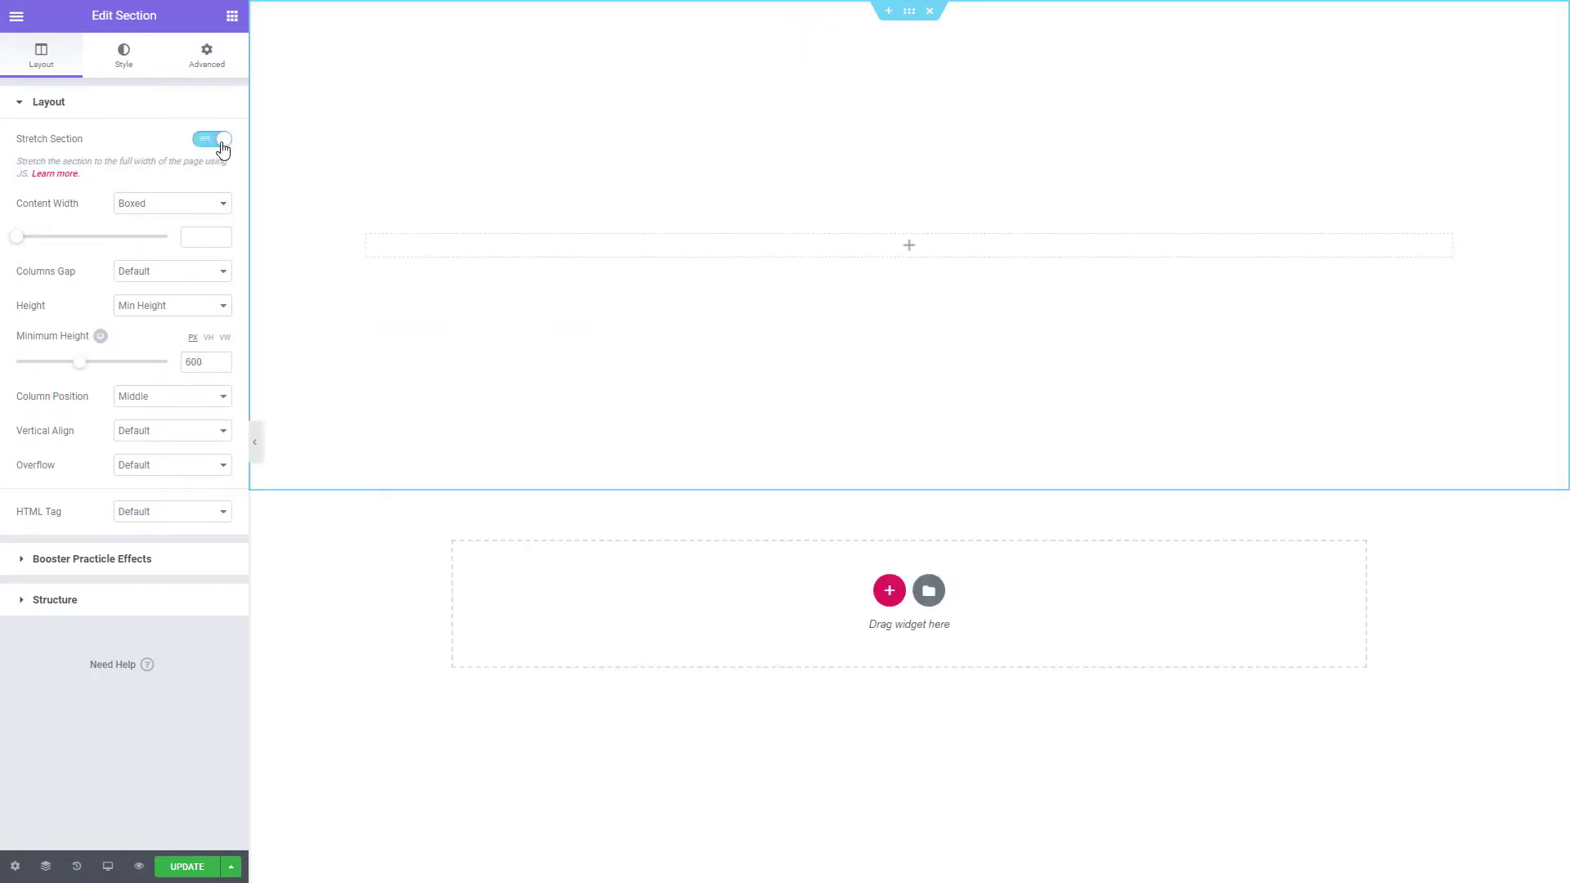
# Set a Classic background using bike-nature.jpg from the Media Library
pyautogui.click(120, 65)
pyautogui.click(109, 257)
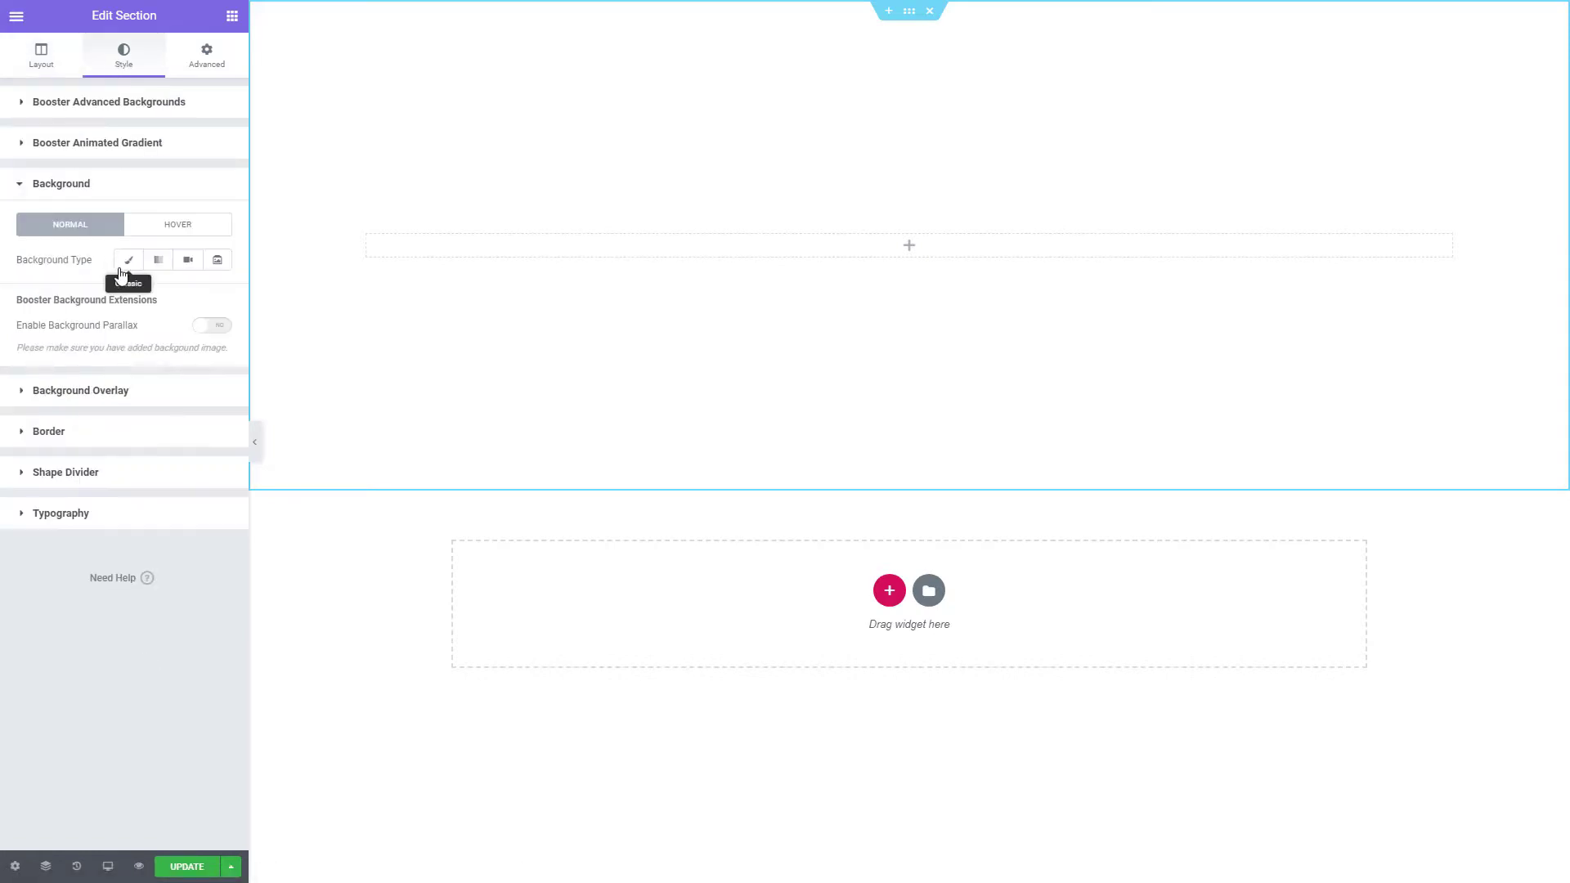
pyautogui.click(124, 263)
pyautogui.click(130, 370)
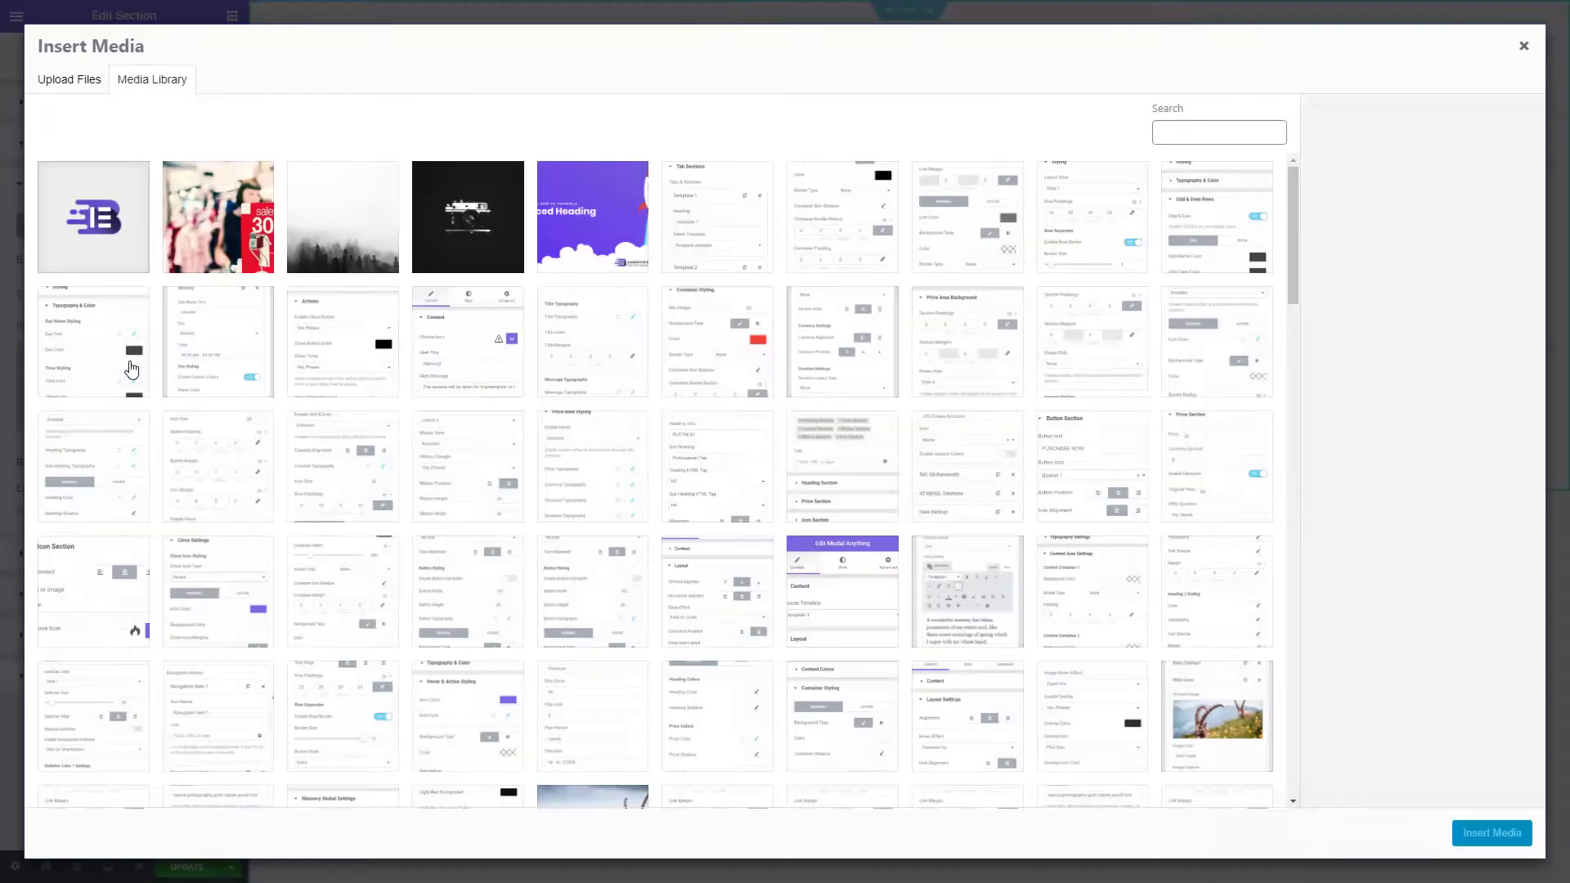
pyautogui.scroll(-10, 291, 502)
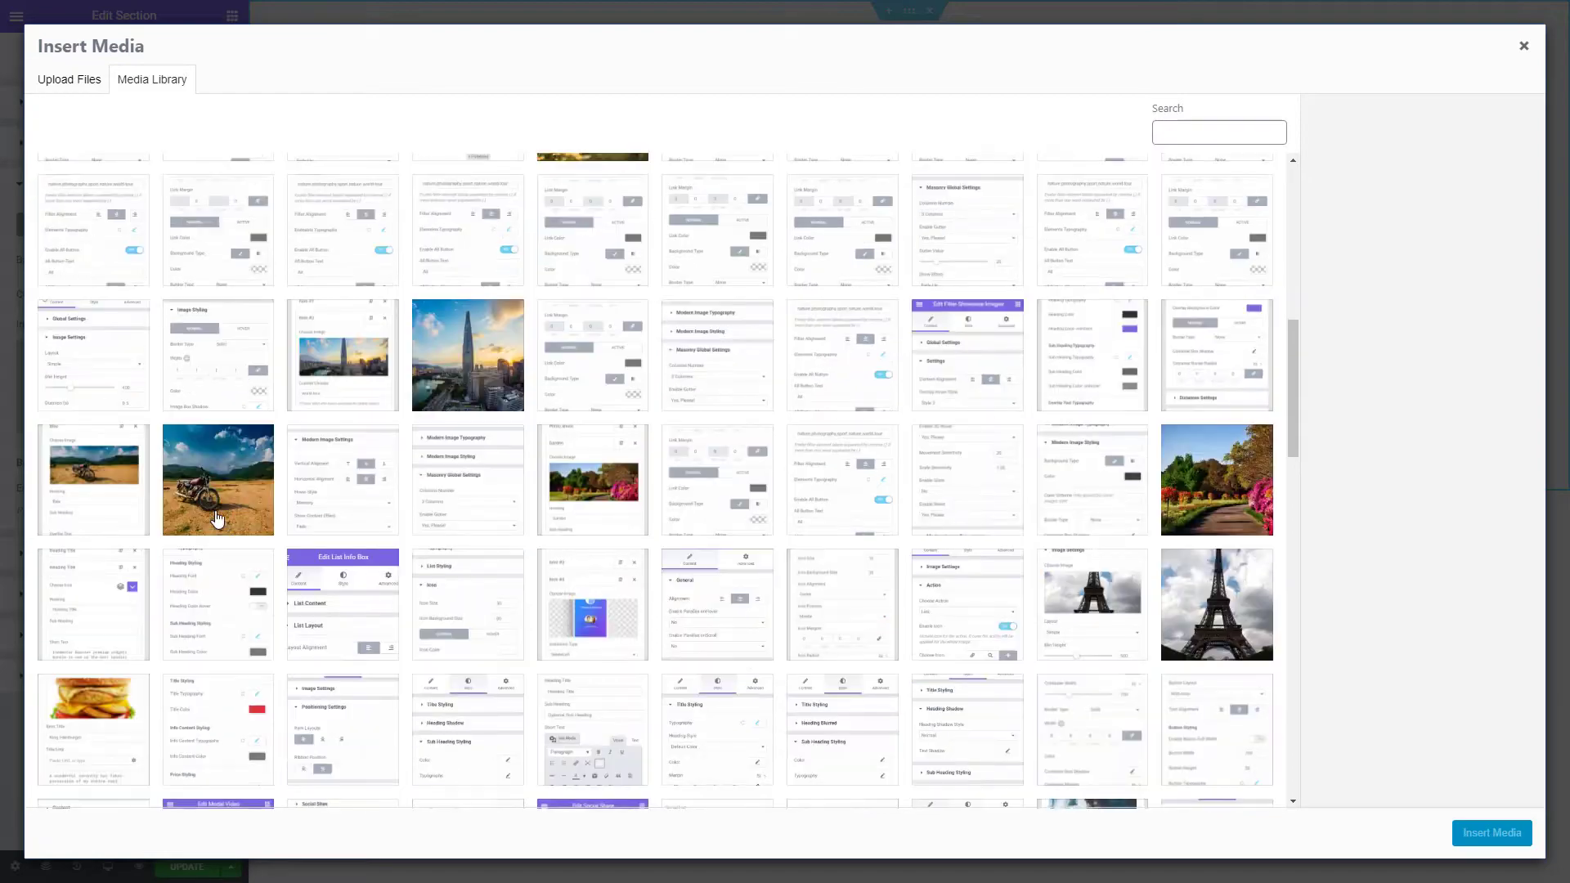
pyautogui.click(217, 520)
pyautogui.click(1492, 833)
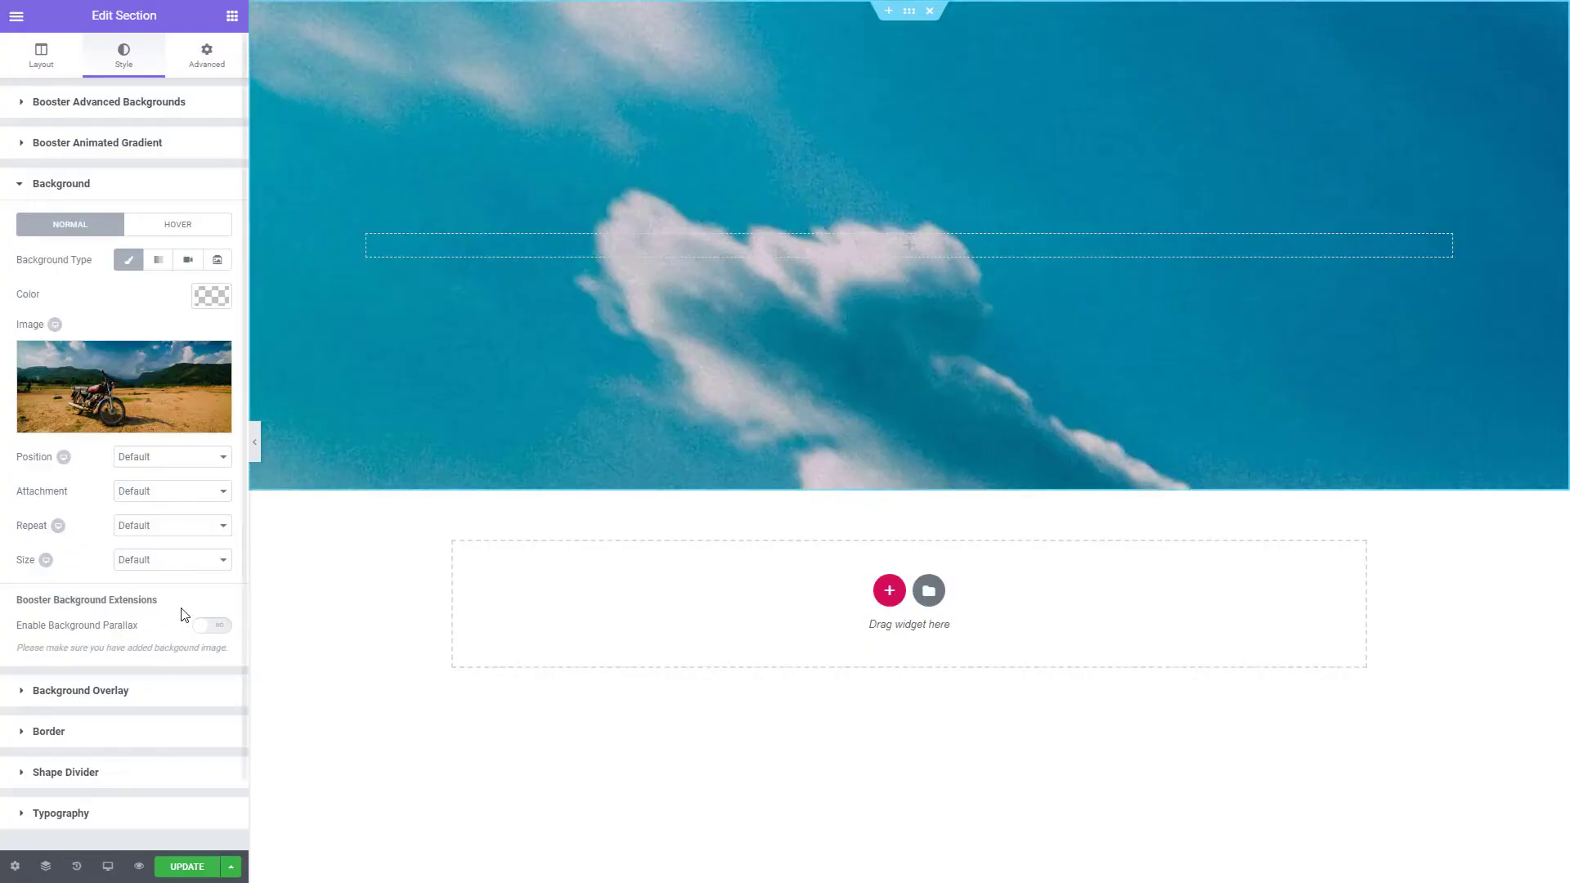
# Position the background image Center Center with Cover size
pyautogui.click(189, 462)
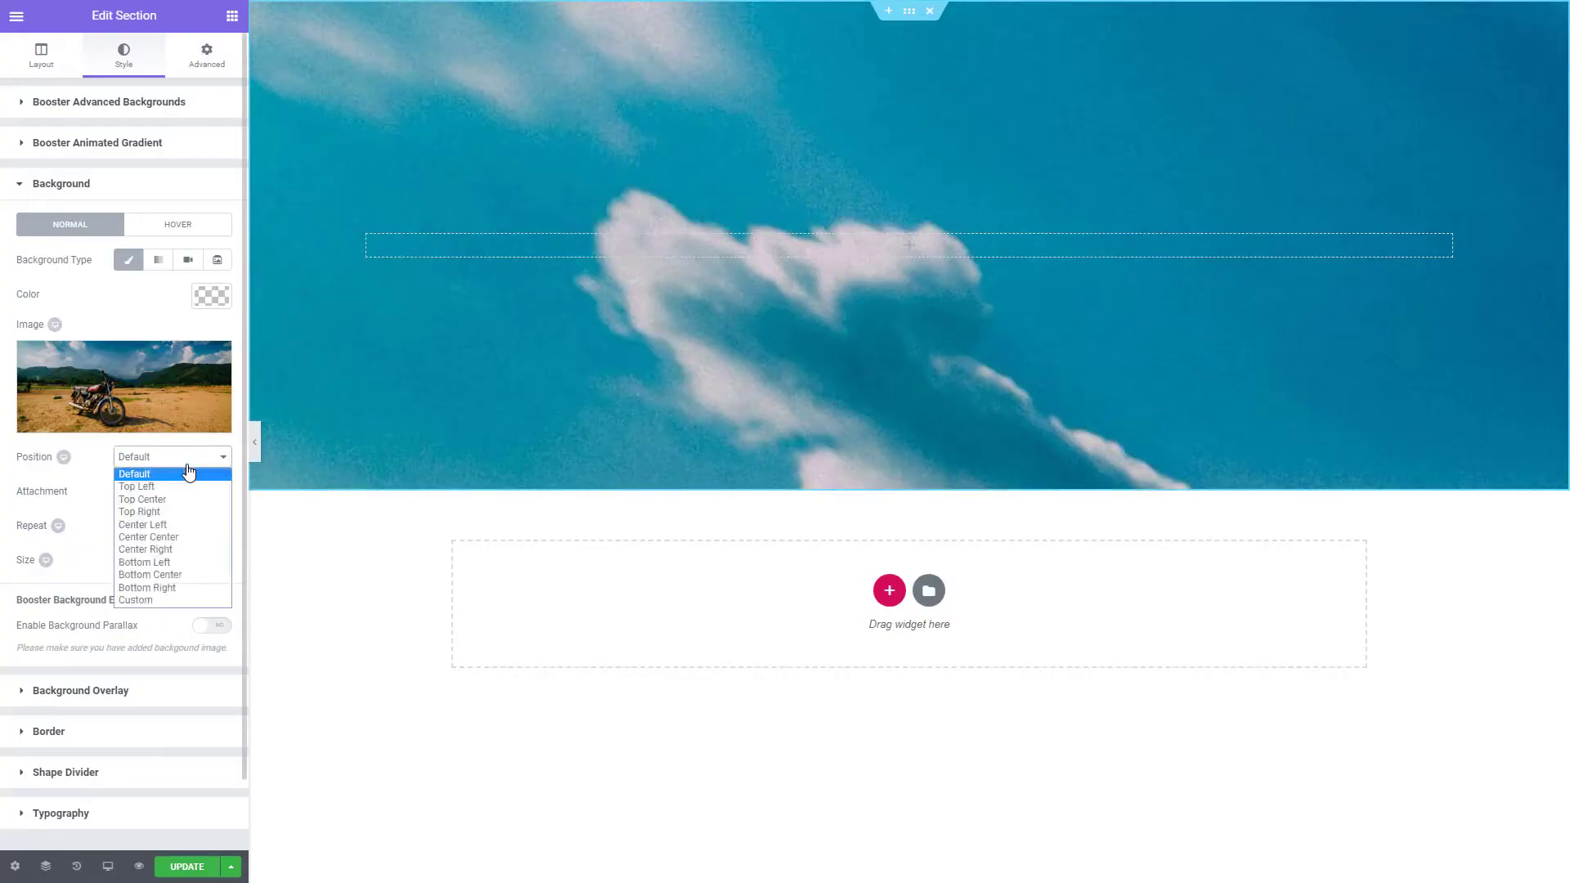
pyautogui.click(162, 538)
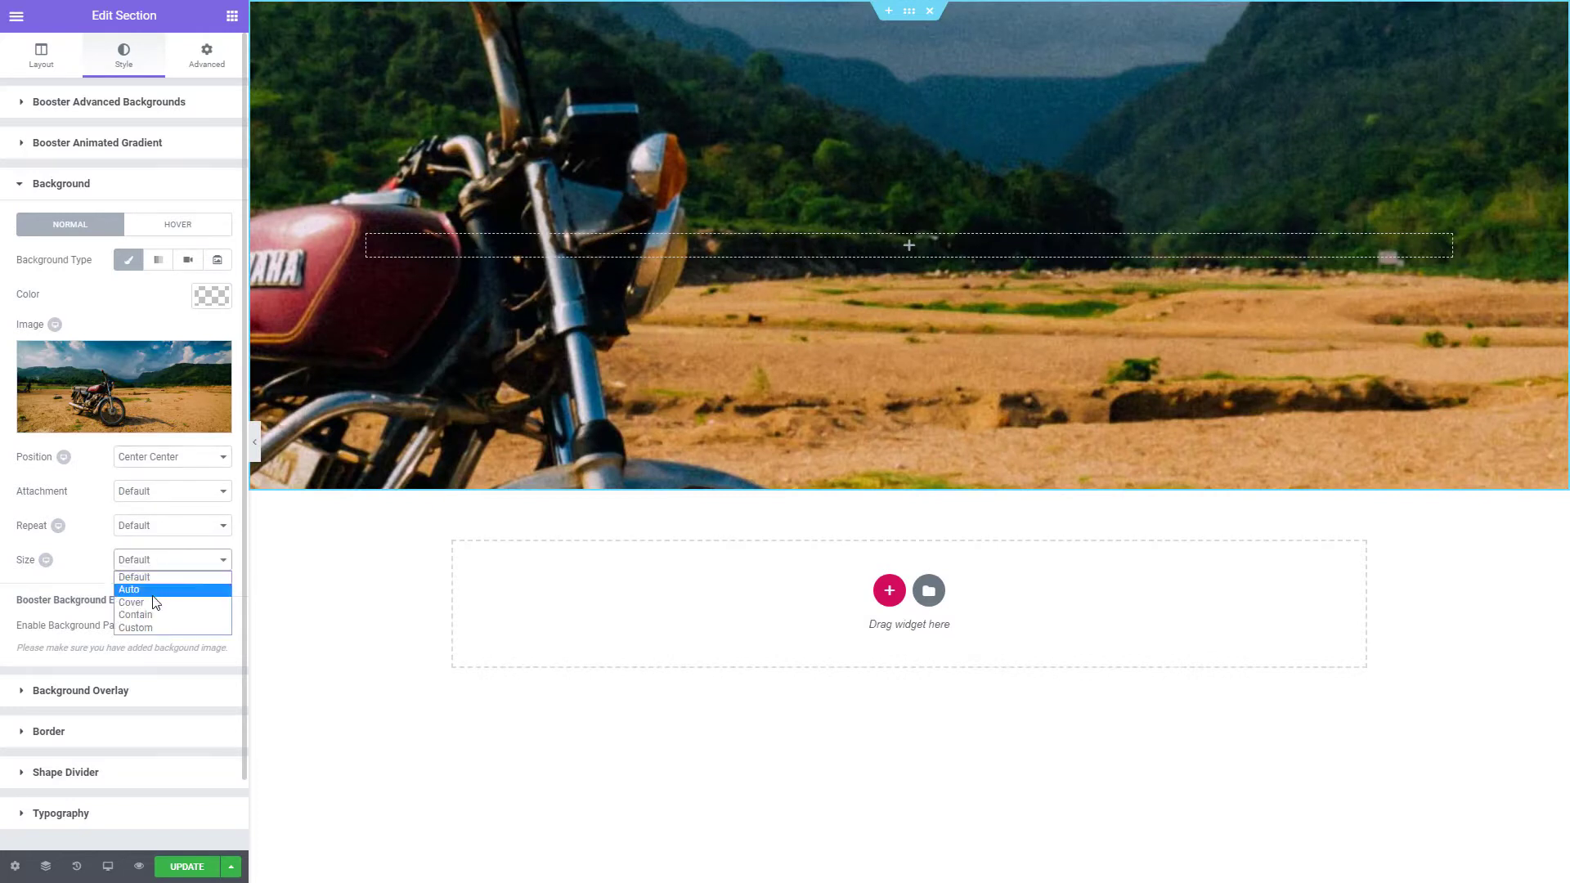
pyautogui.click(153, 604)
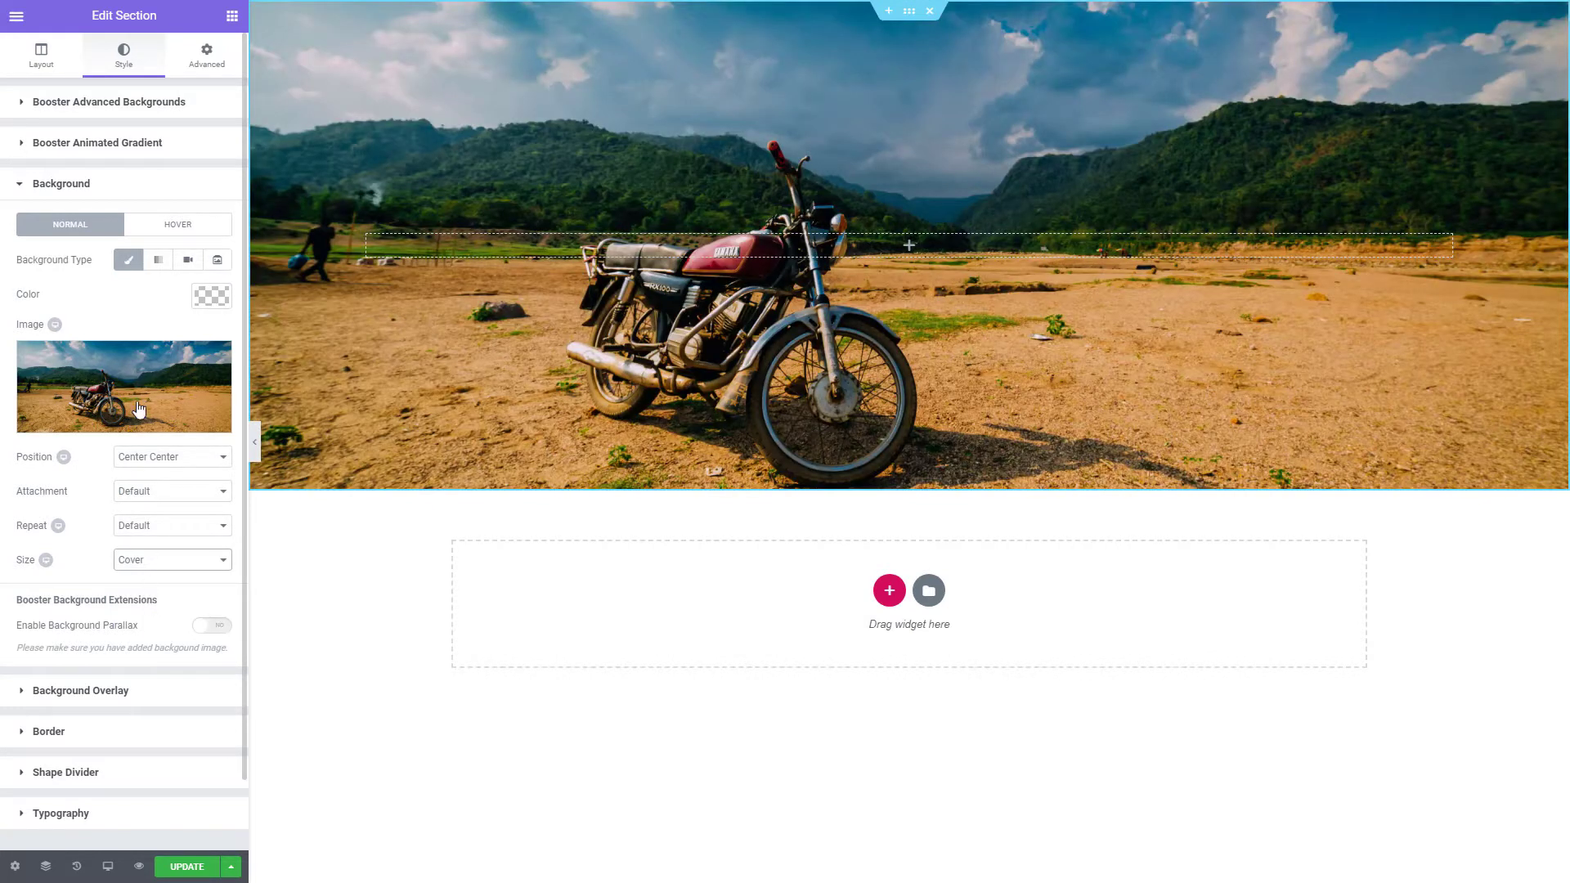
# Switch on Advanced Practicle Effects under Booster Practicle Effects and paste particle JSON into it
pyautogui.click(41, 56)
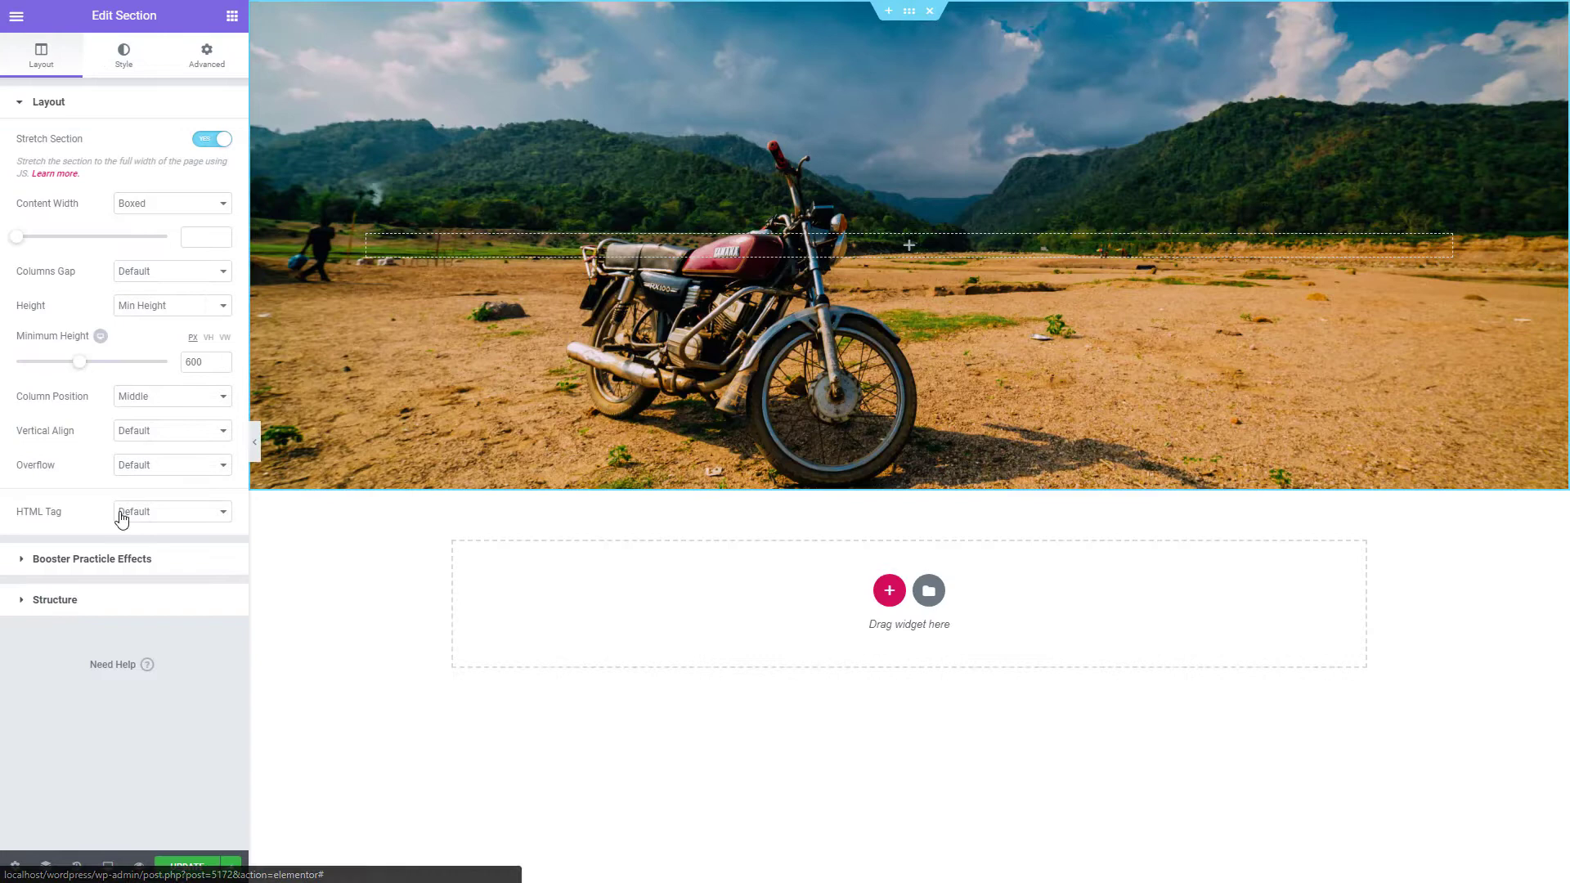
pyautogui.click(119, 557)
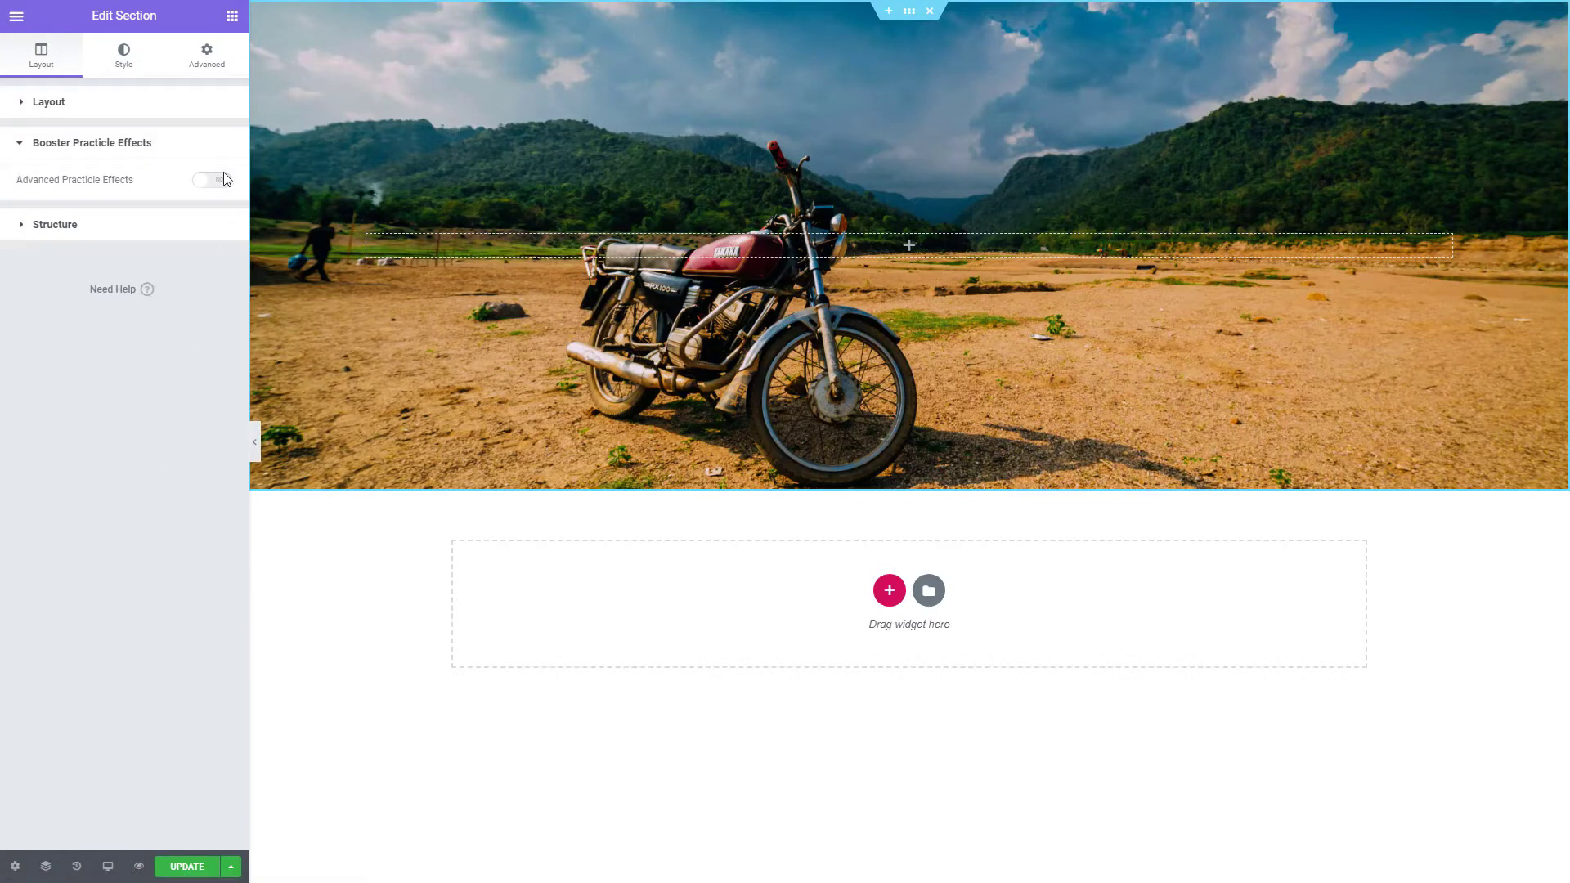
pyautogui.click(214, 179)
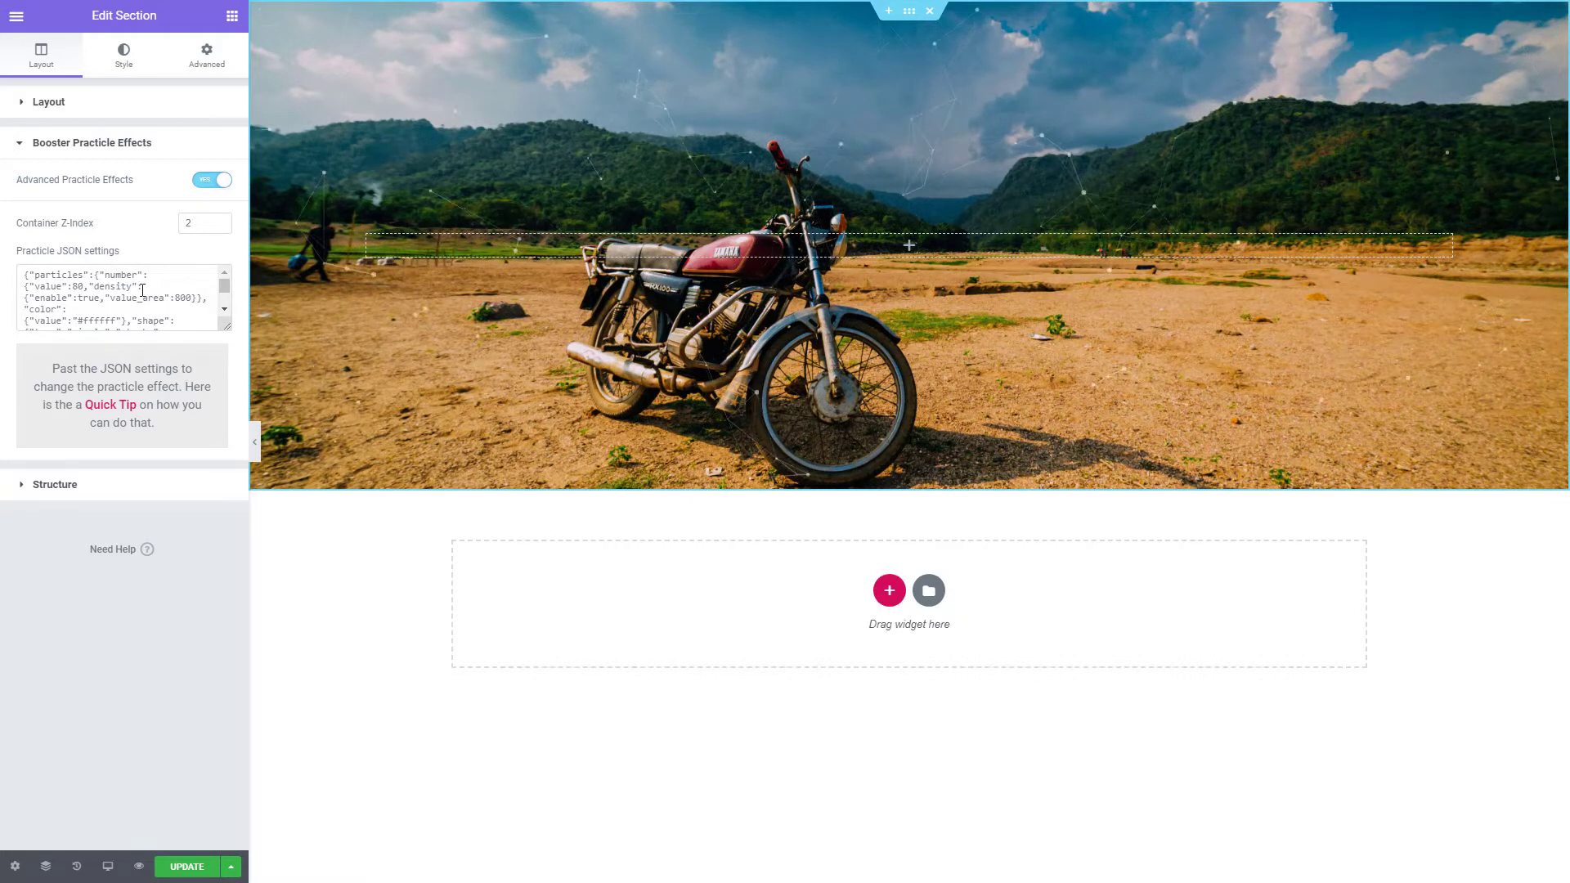
pyautogui.scroll(-3, 141, 292)
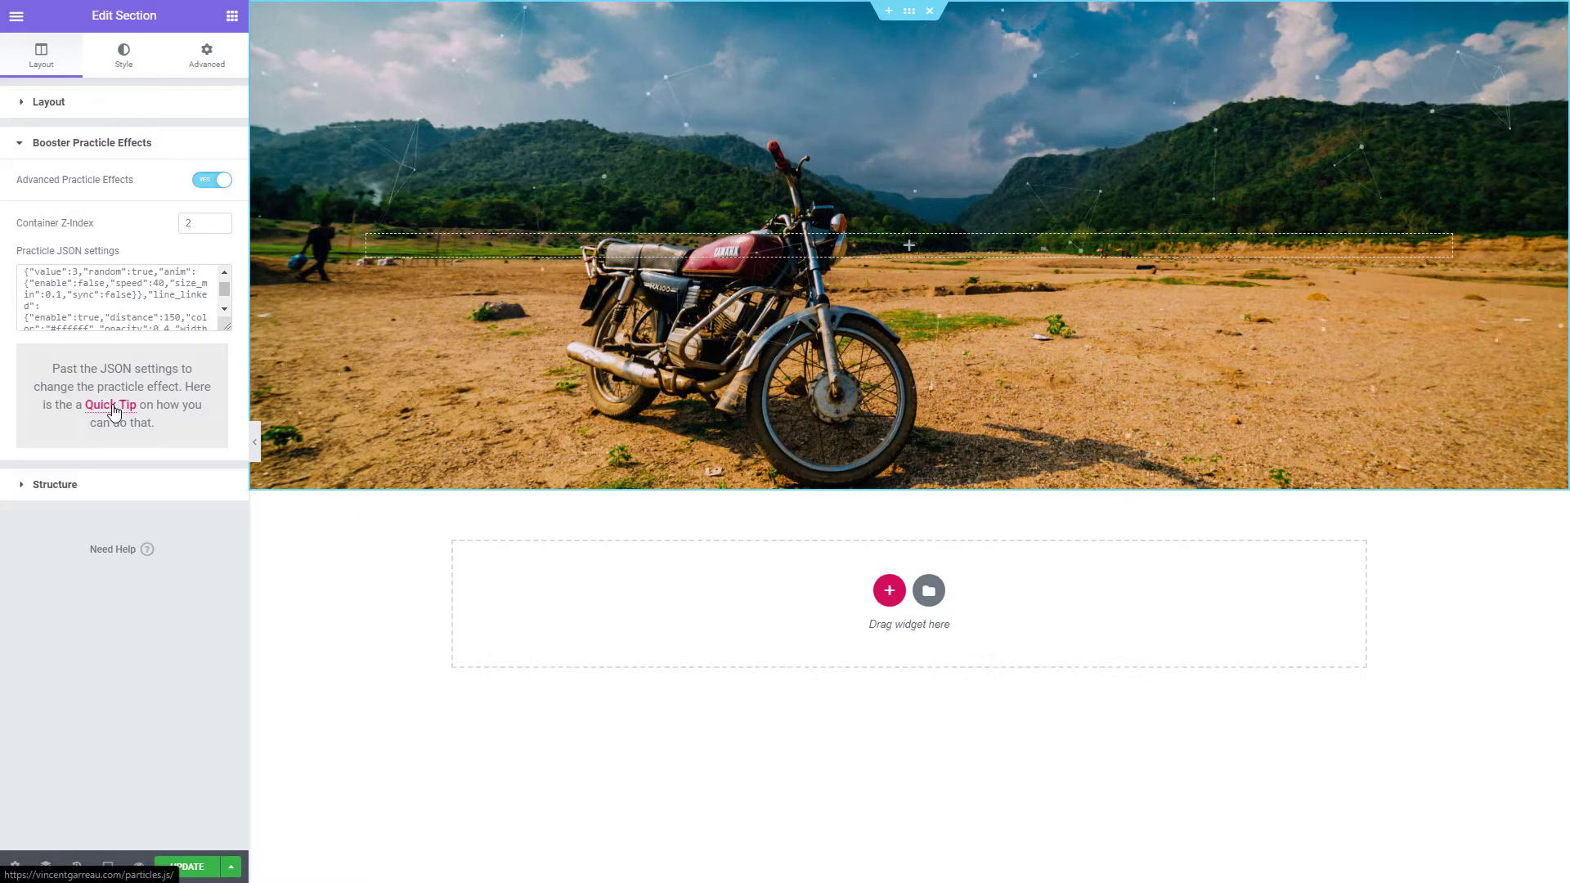
pyautogui.hotkey('ctrl', 'v')
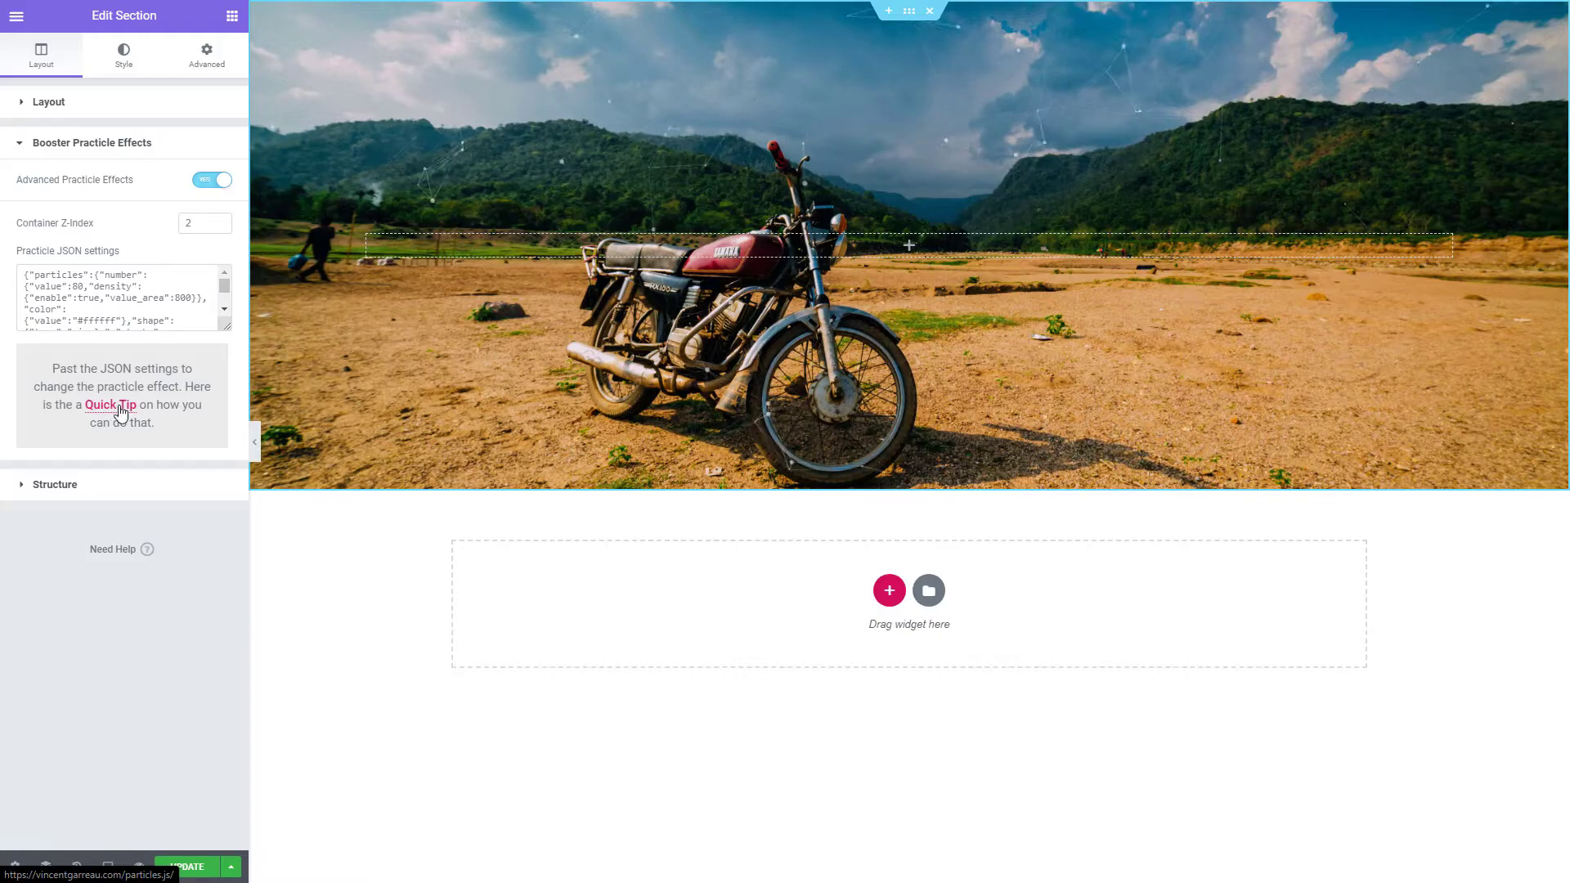
# Open the particles.js demo, browse the particles and interactivity settings, then expand page background (css)
pyautogui.click(121, 409)
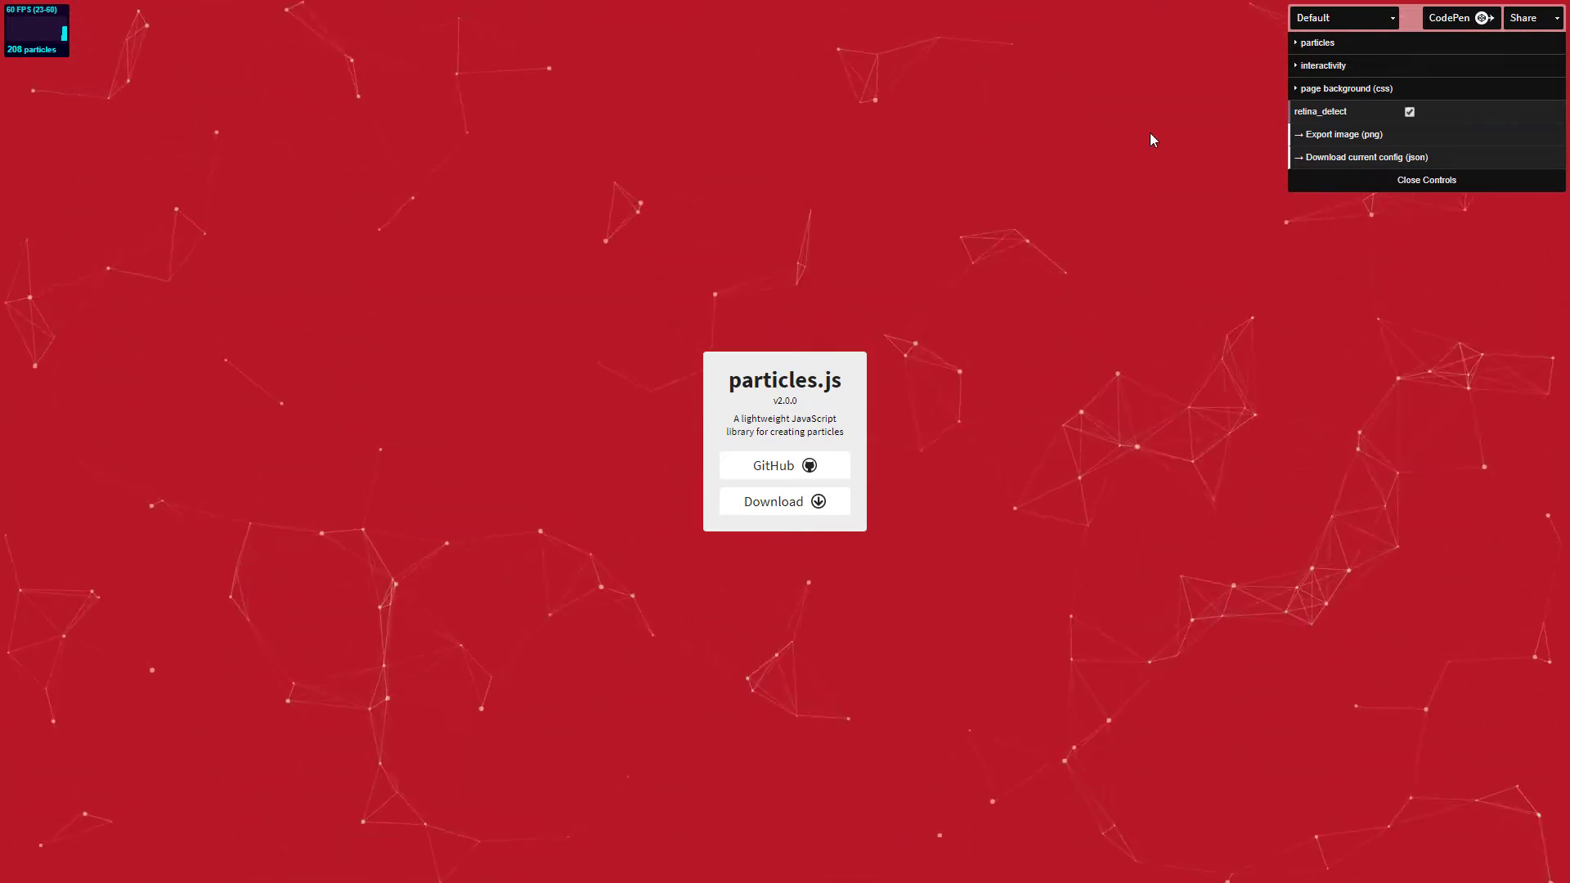
pyautogui.click(1335, 46)
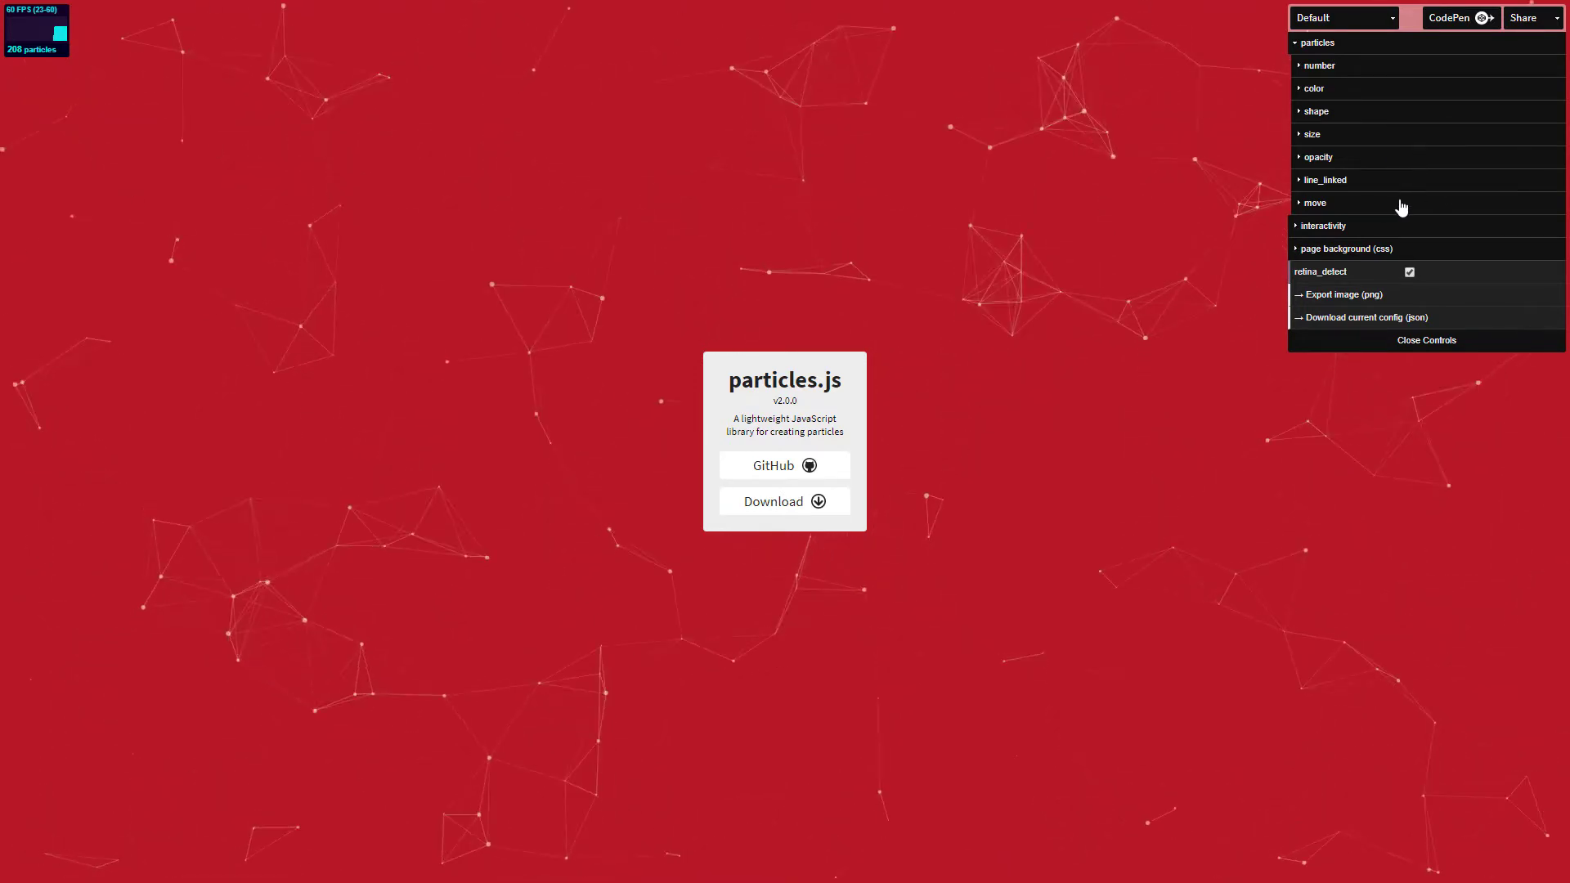
pyautogui.click(1331, 44)
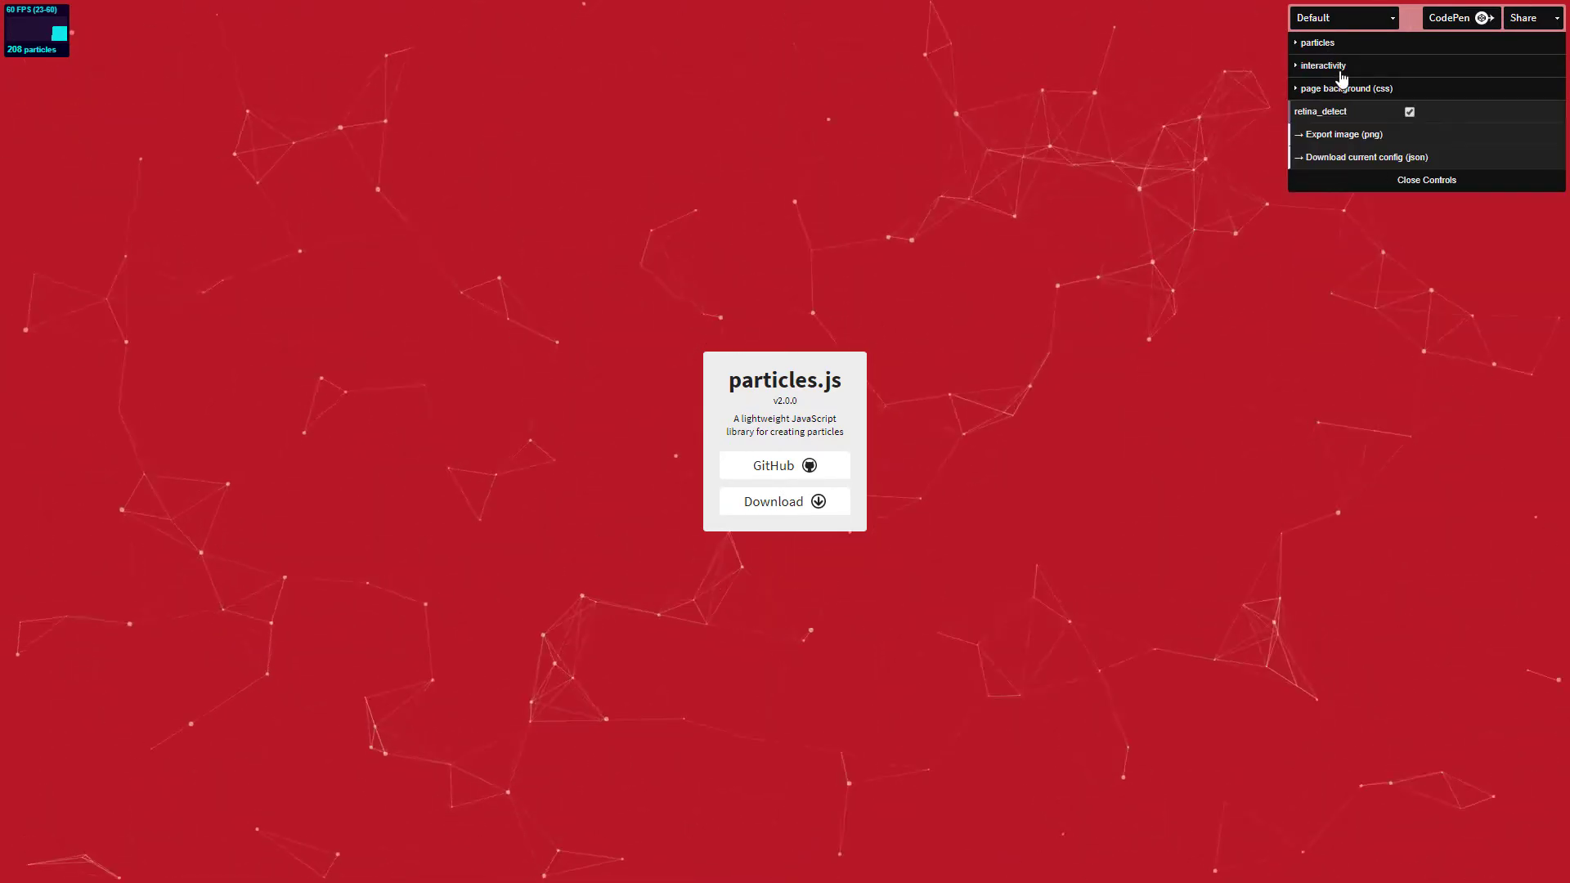
pyautogui.click(1343, 69)
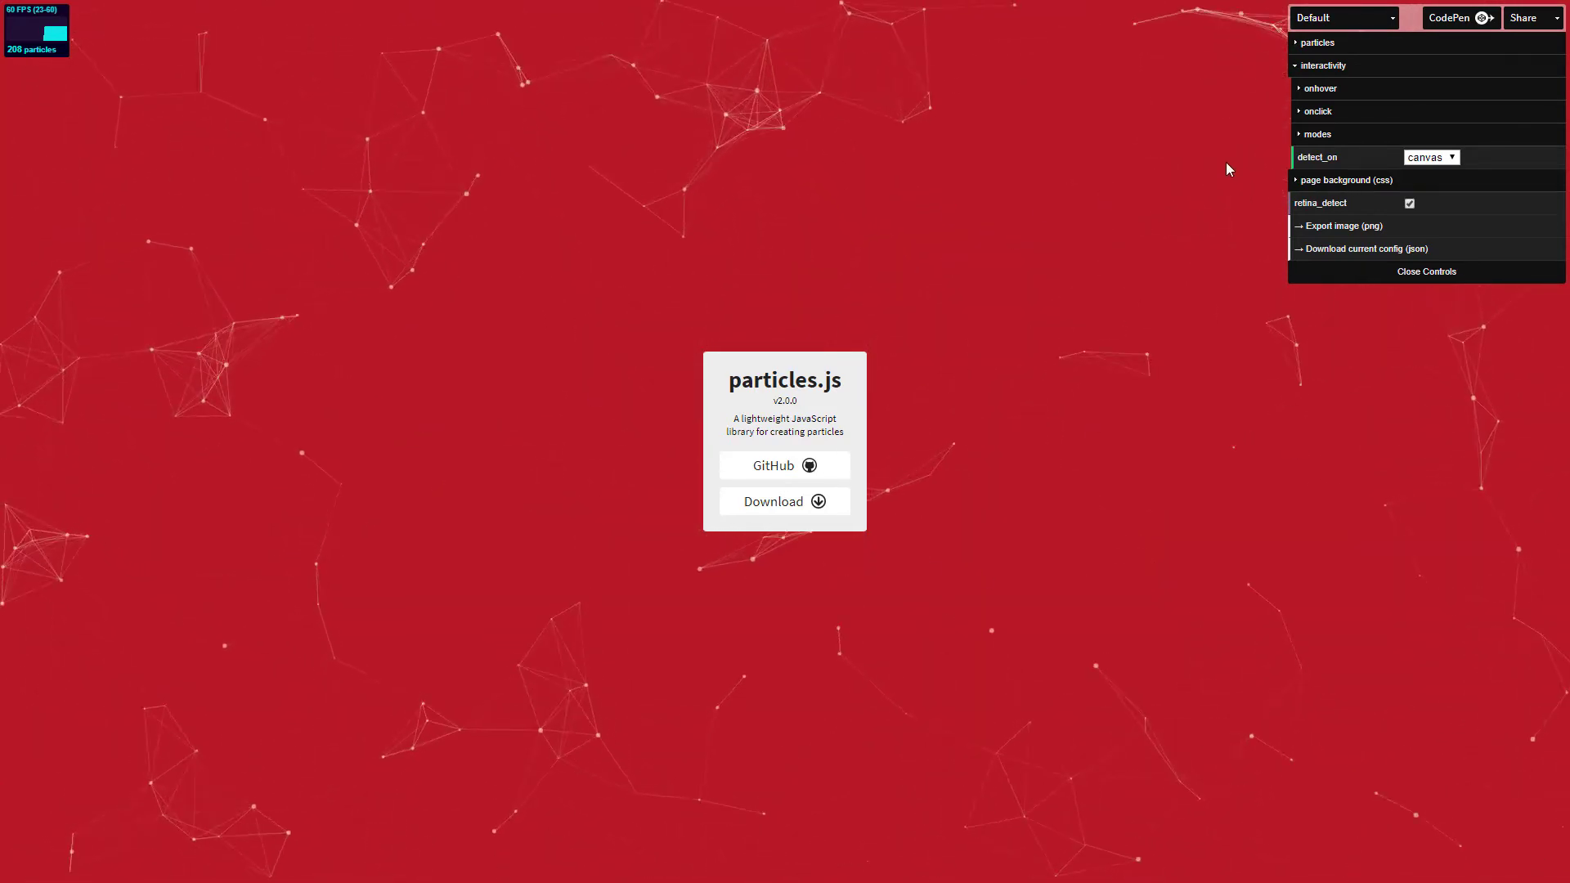
pyautogui.click(1321, 67)
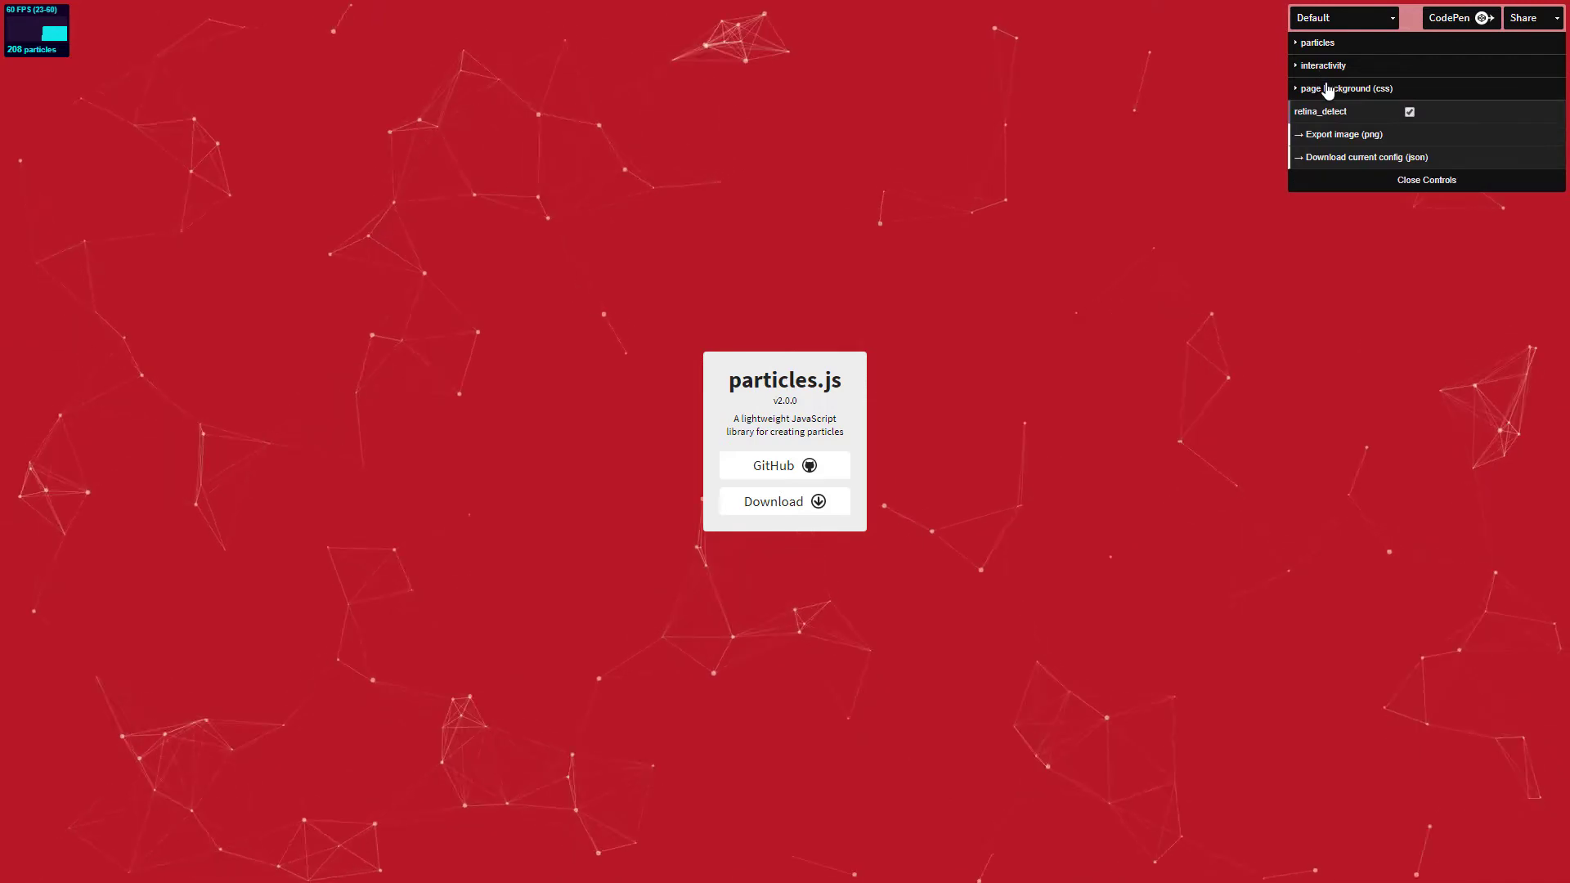
pyautogui.click(1328, 90)
pyautogui.moveTo(1486, 112)
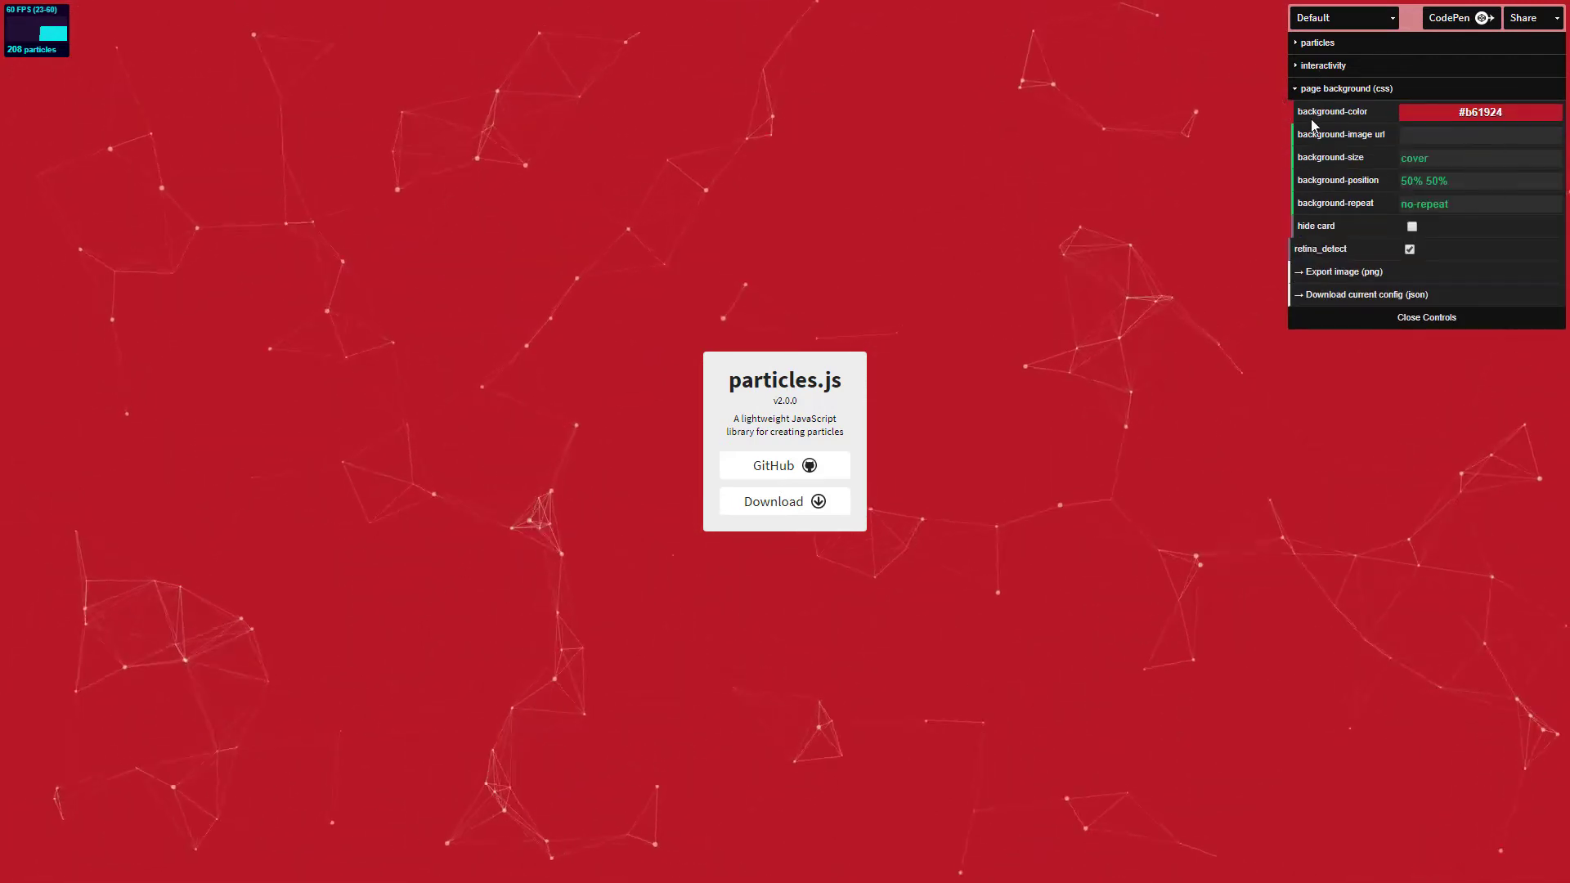
# Paste the motorcycle photo's URL as the demo's page background image
pyautogui.click(1442, 141)
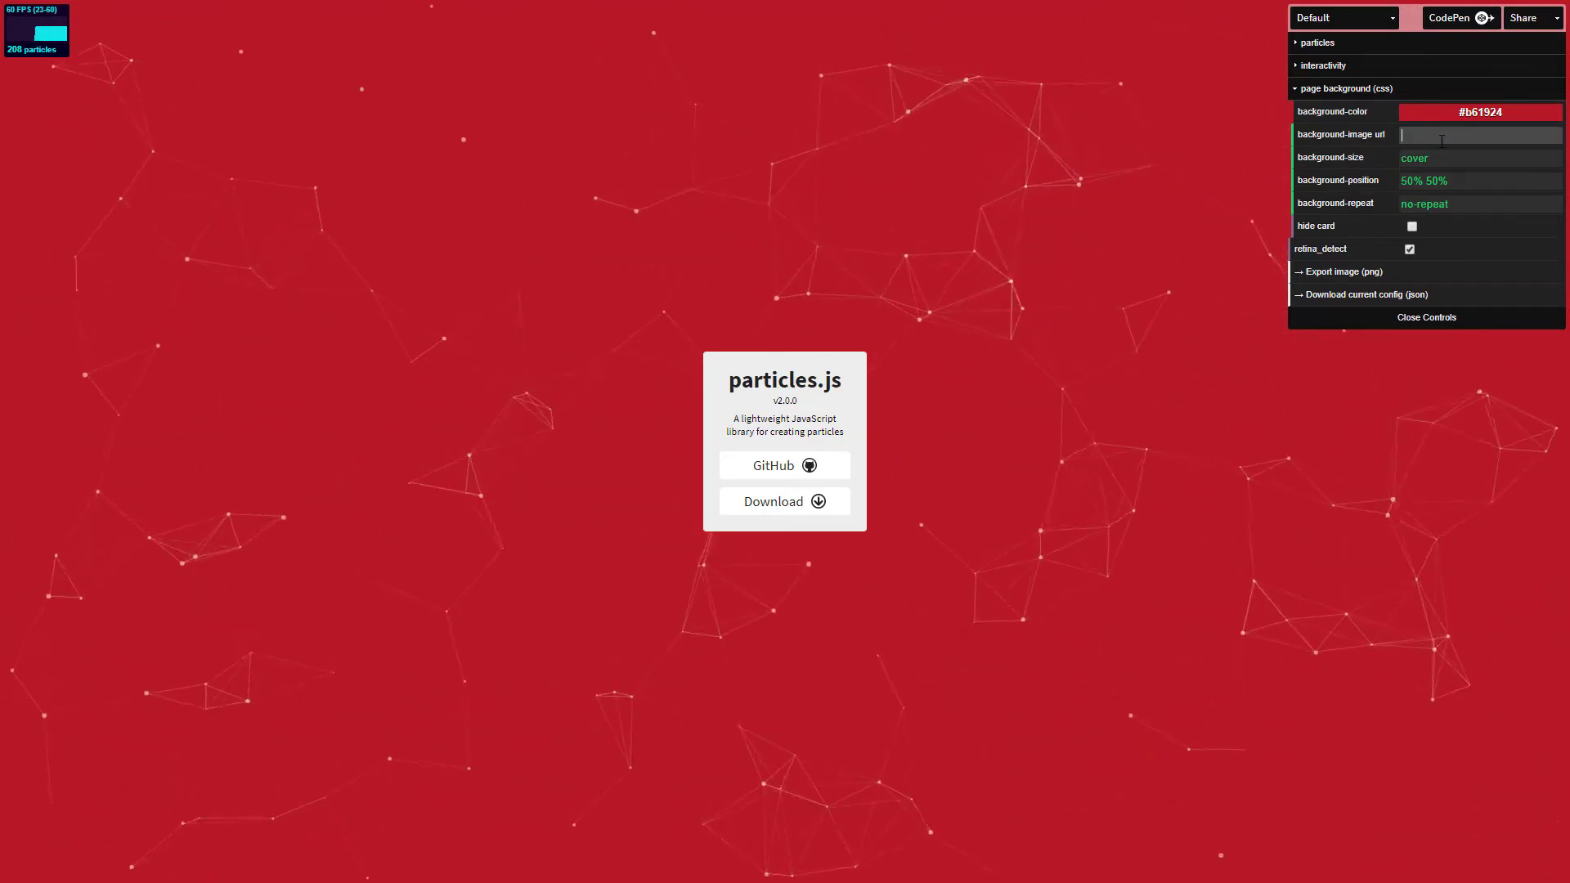
pyautogui.hotkey('ctrl', 'v')
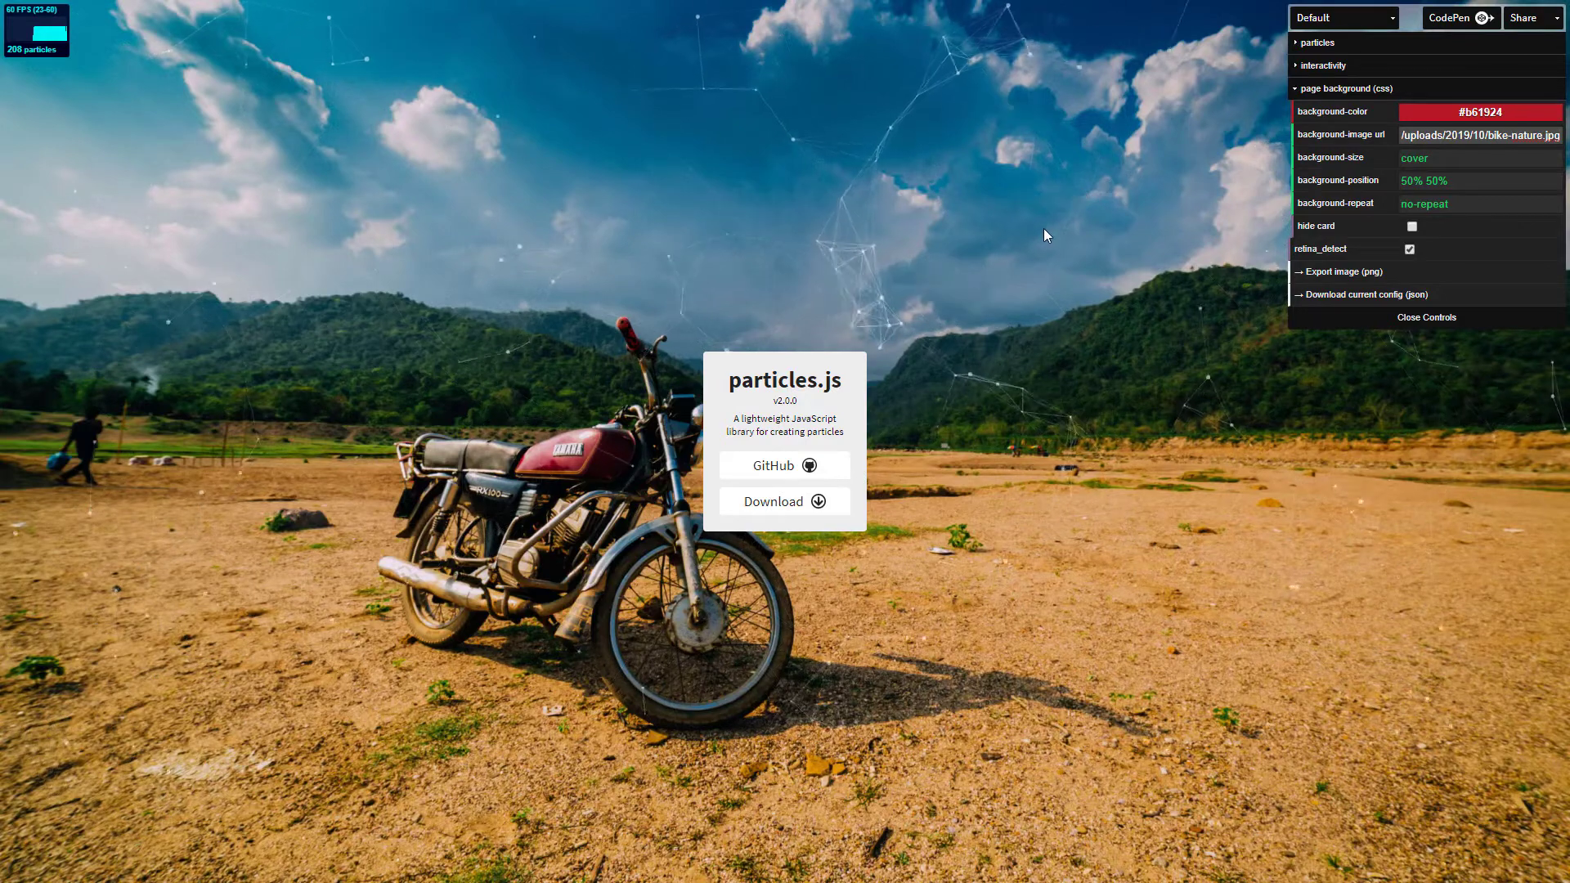
pyautogui.click(1302, 89)
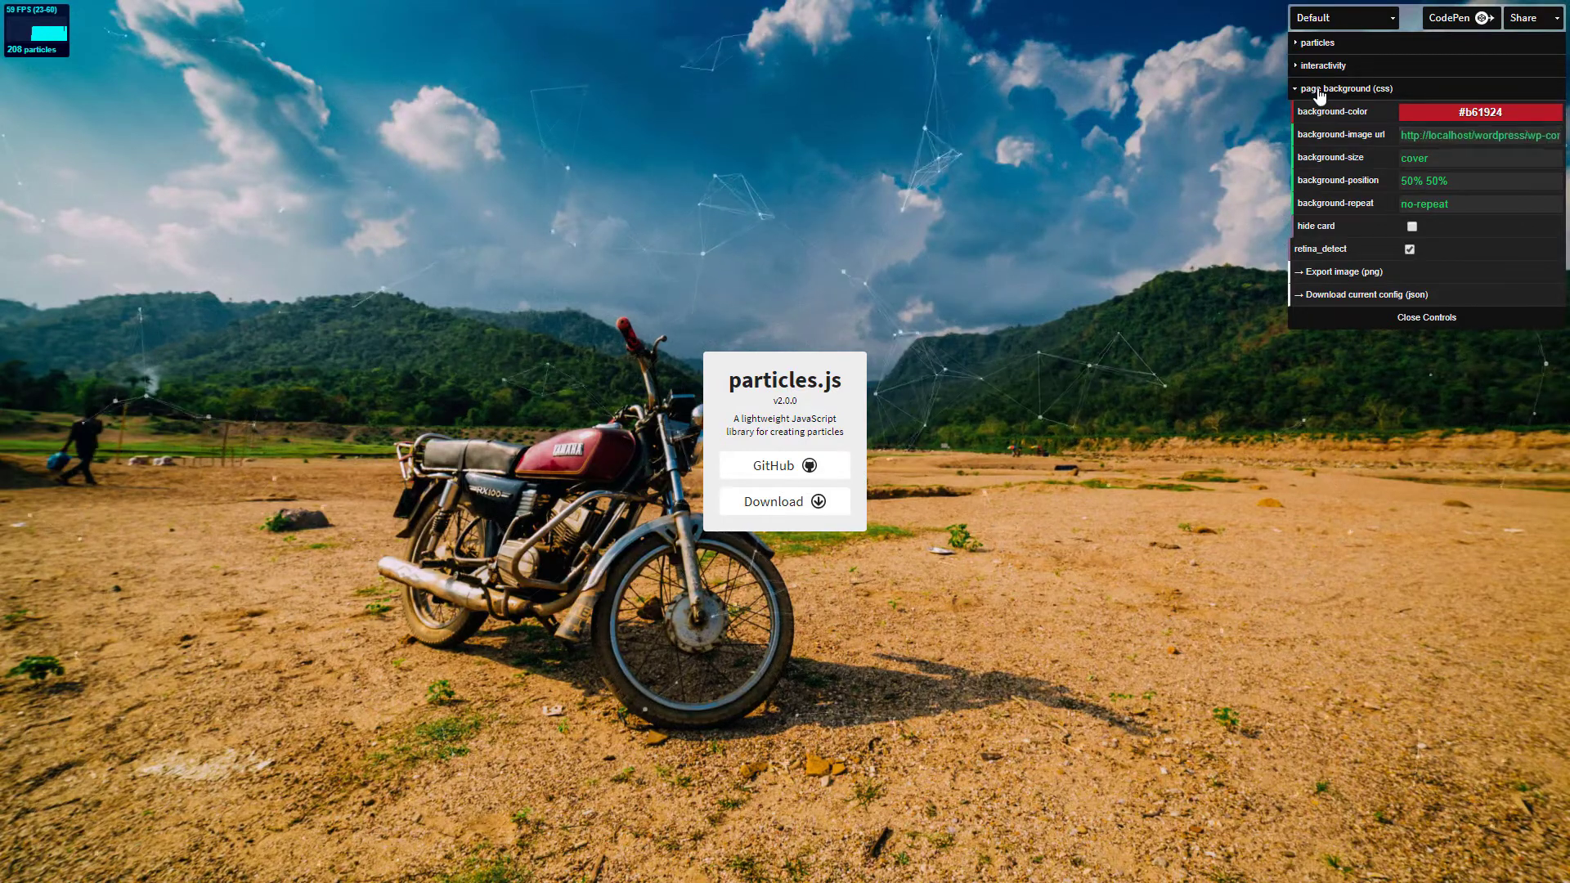
# Change the particle shape type to polygon and set the size value to 19.7
pyautogui.click(1322, 43)
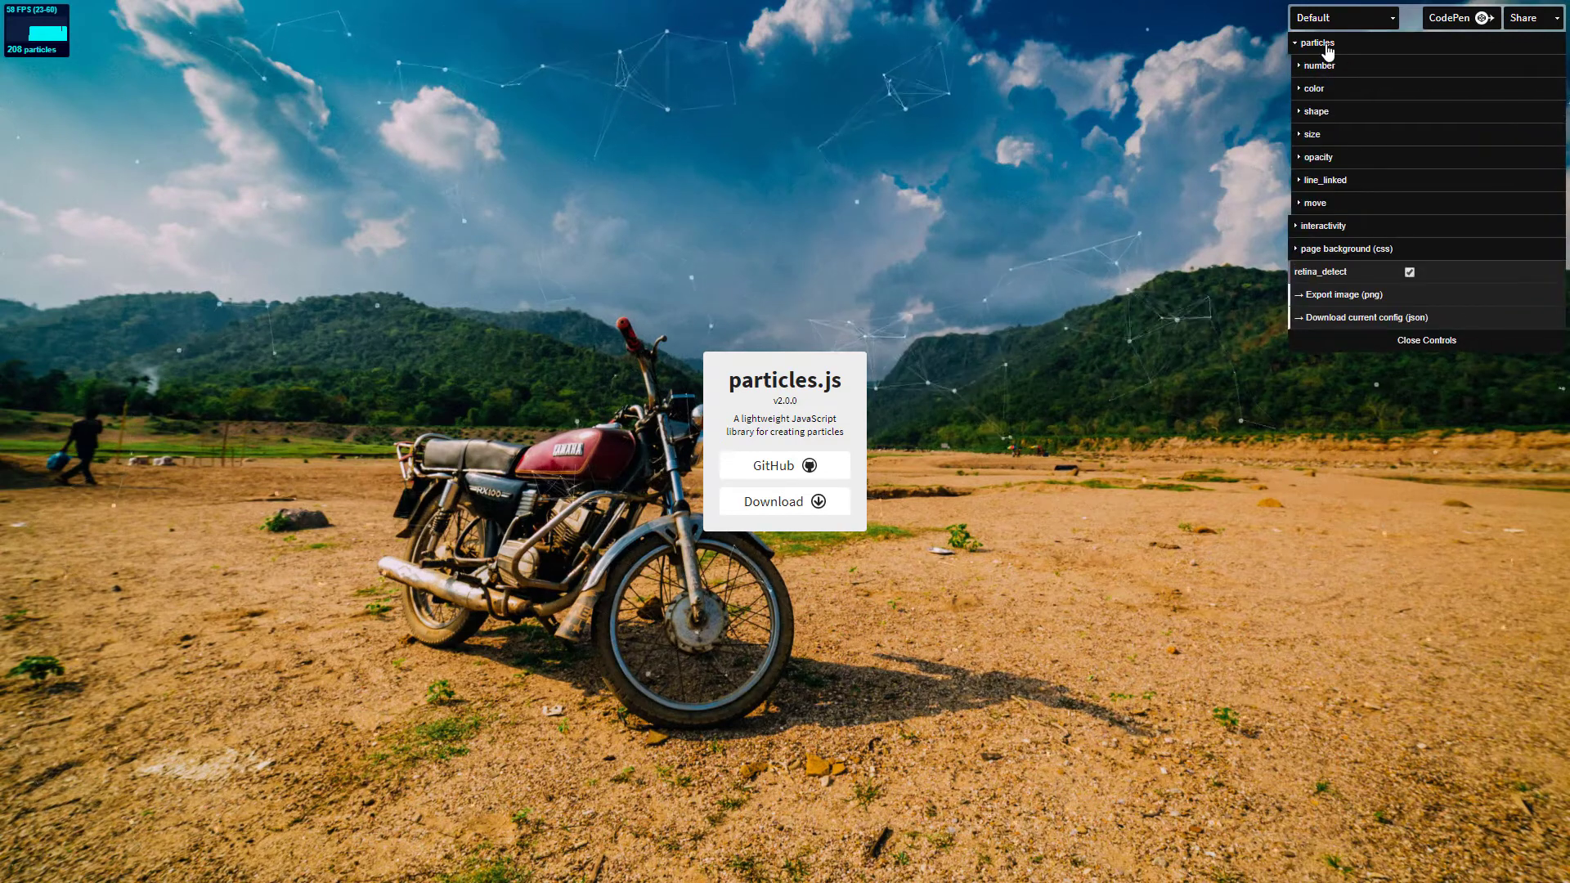
pyautogui.click(1330, 112)
pyautogui.click(1422, 211)
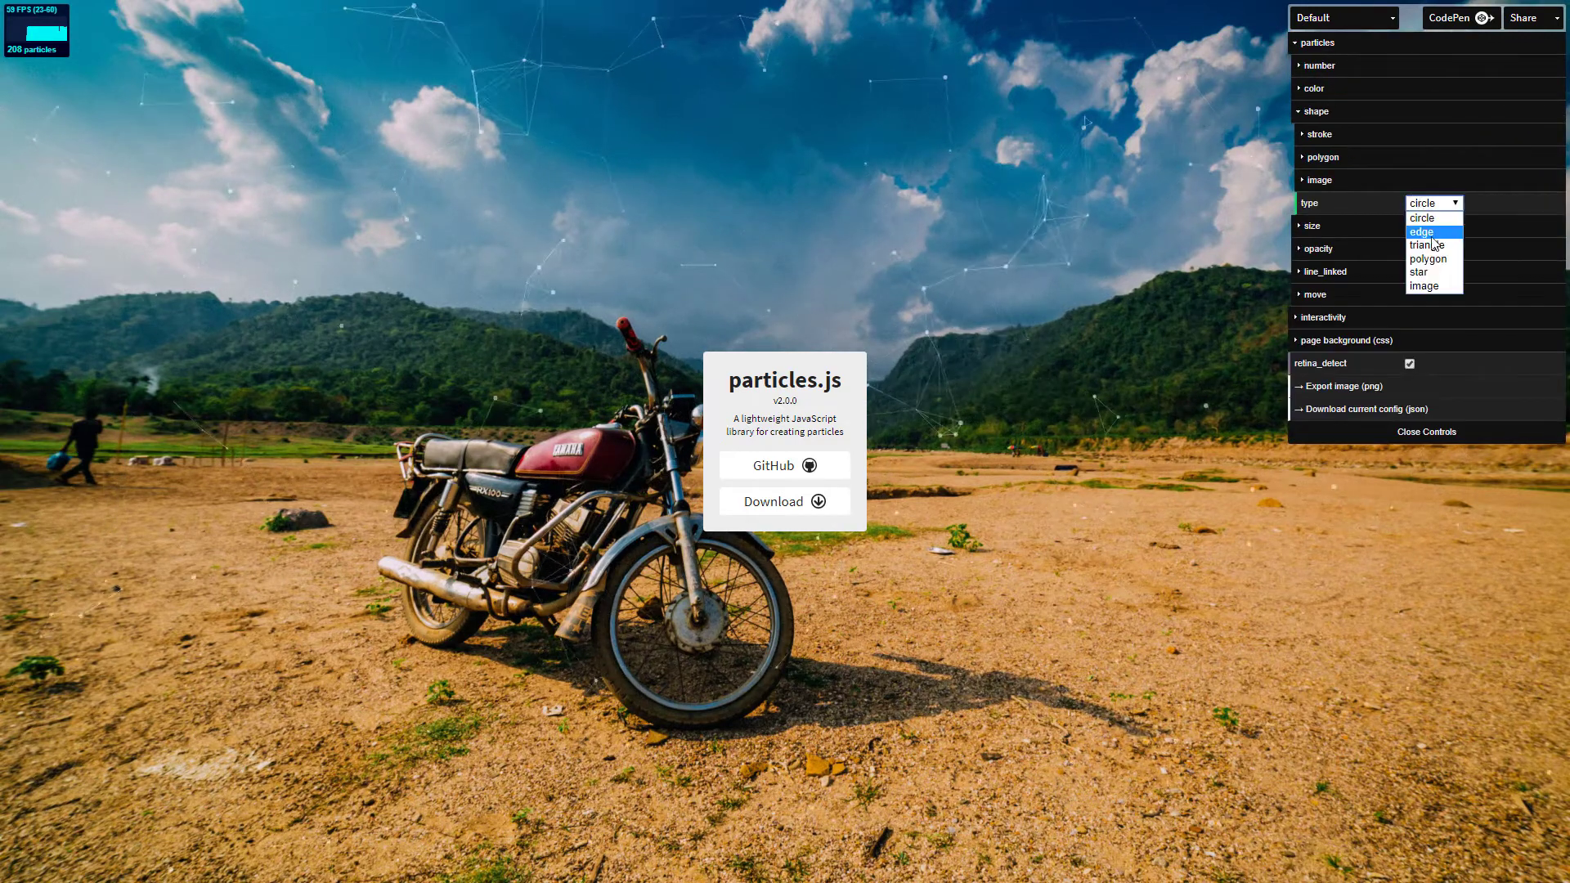
pyautogui.click(1439, 268)
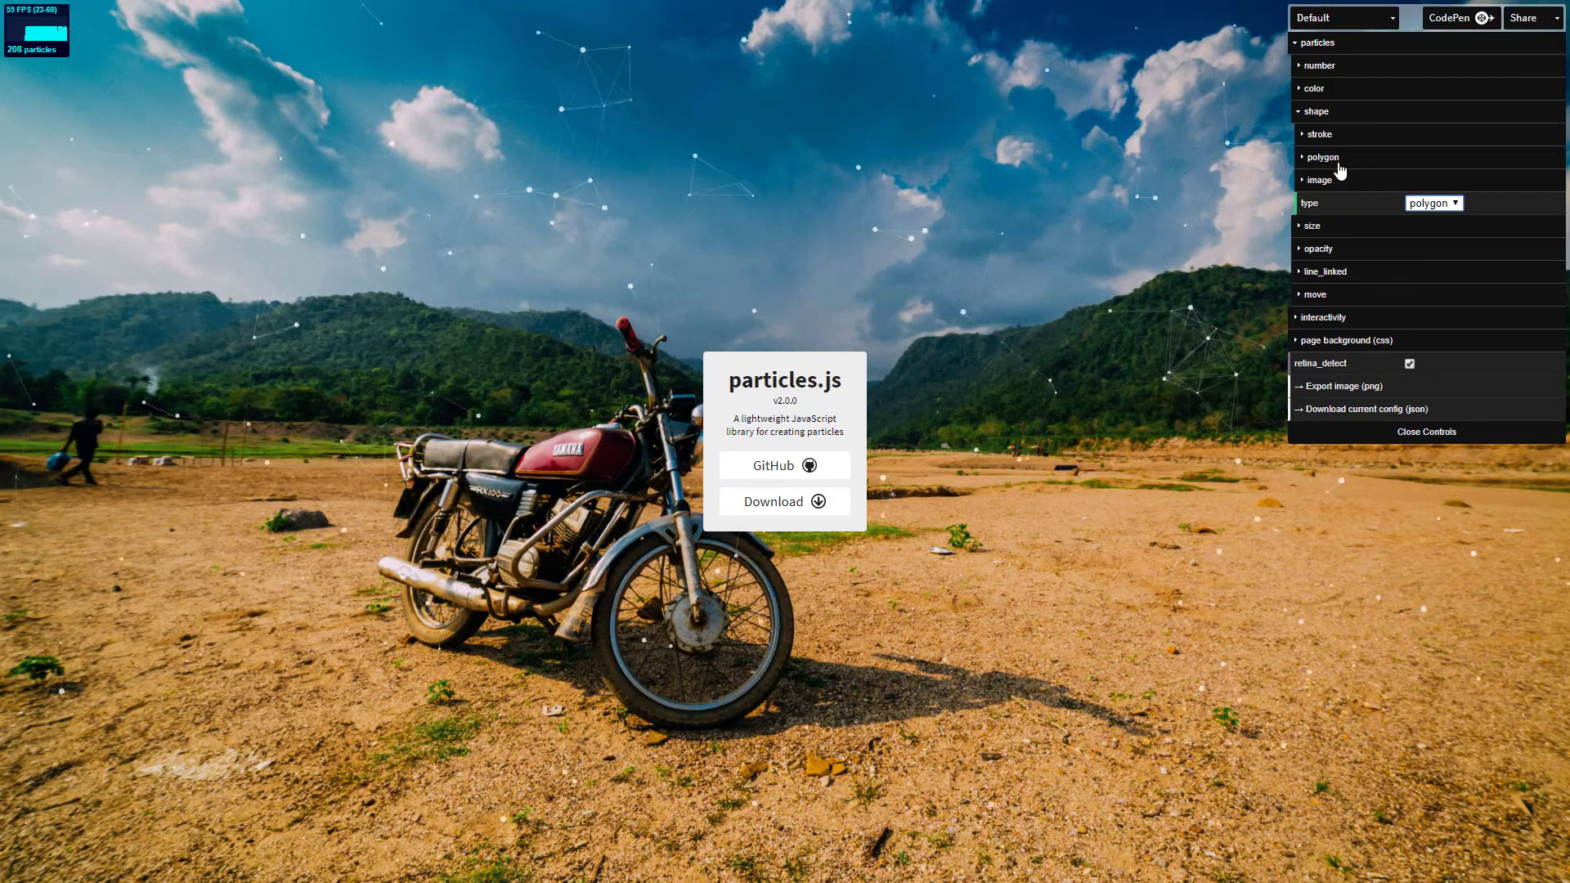
pyautogui.click(1318, 112)
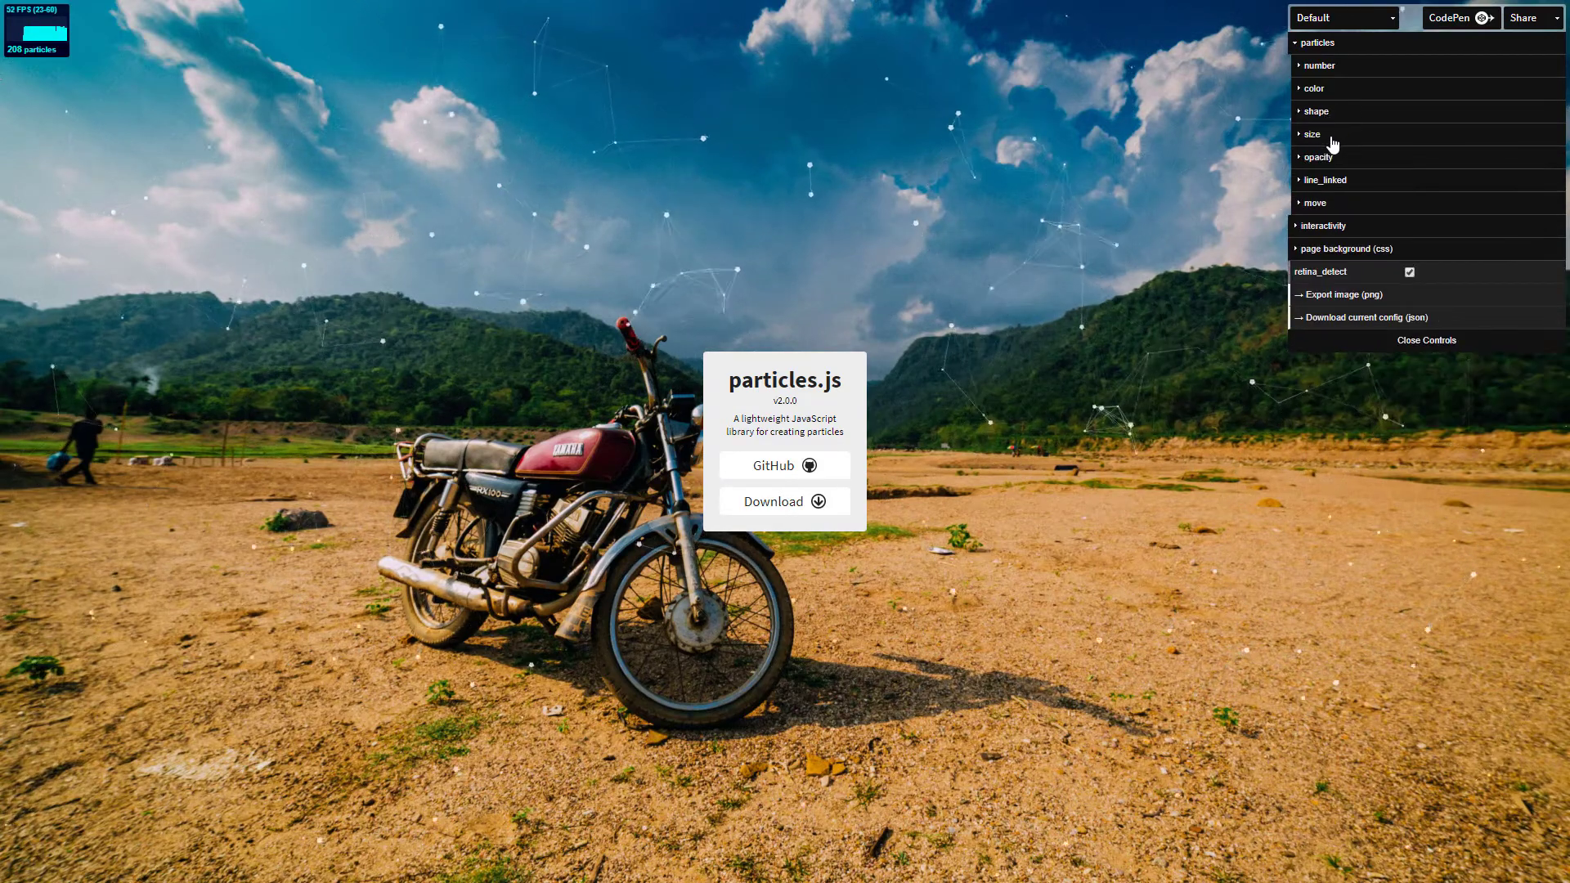
pyautogui.click(1326, 135)
pyautogui.moveTo(1403, 179); pyautogui.dragTo(1405, 178)
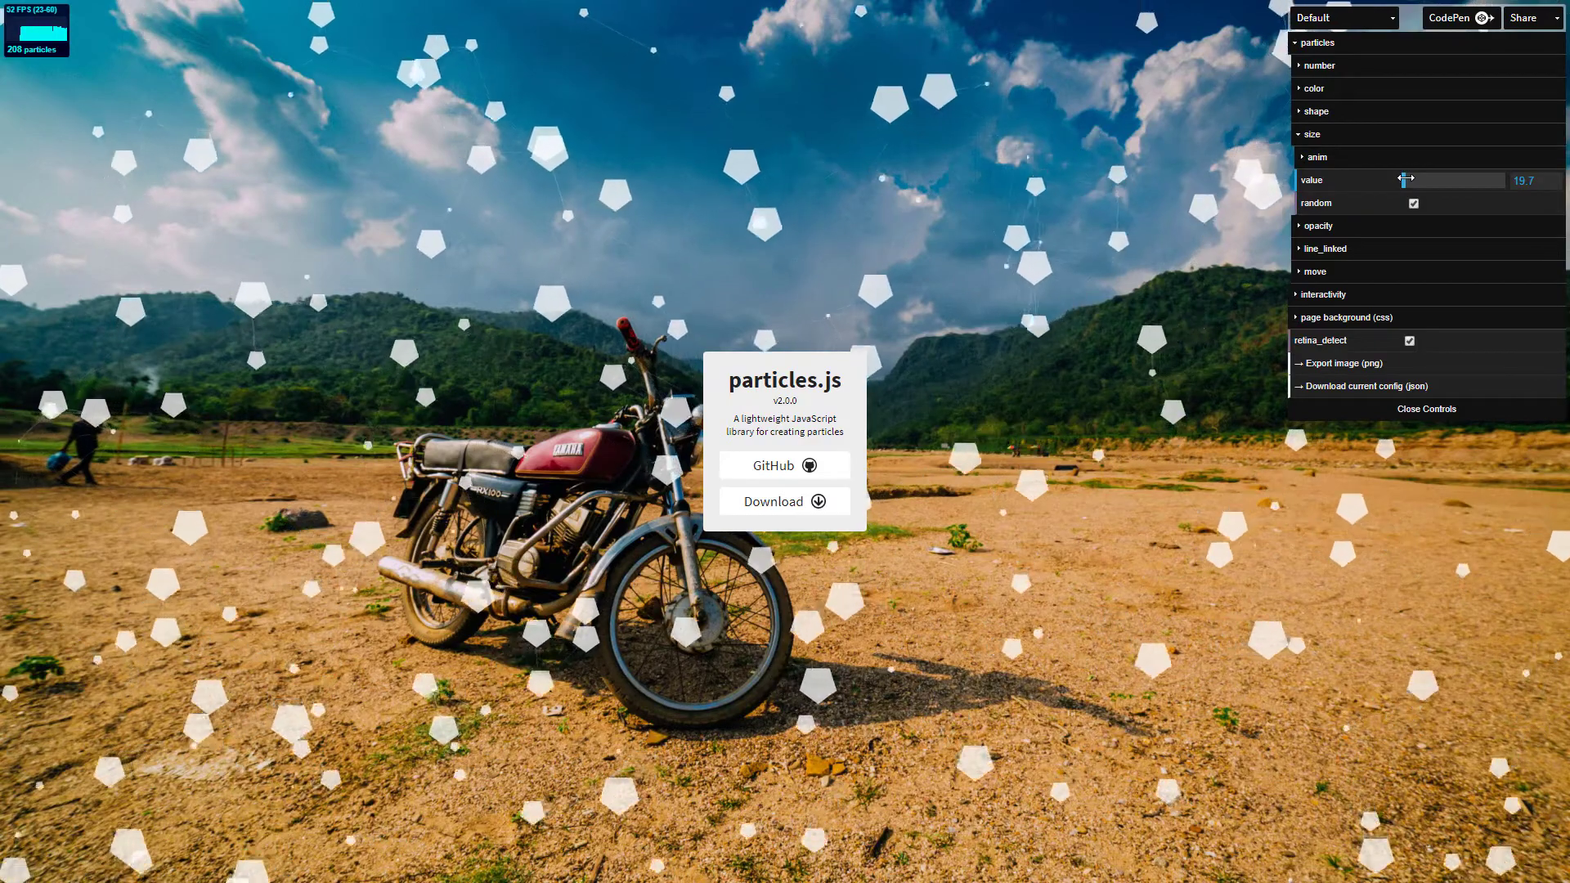
# Set the line_linked width to 1.3
pyautogui.click(1325, 249)
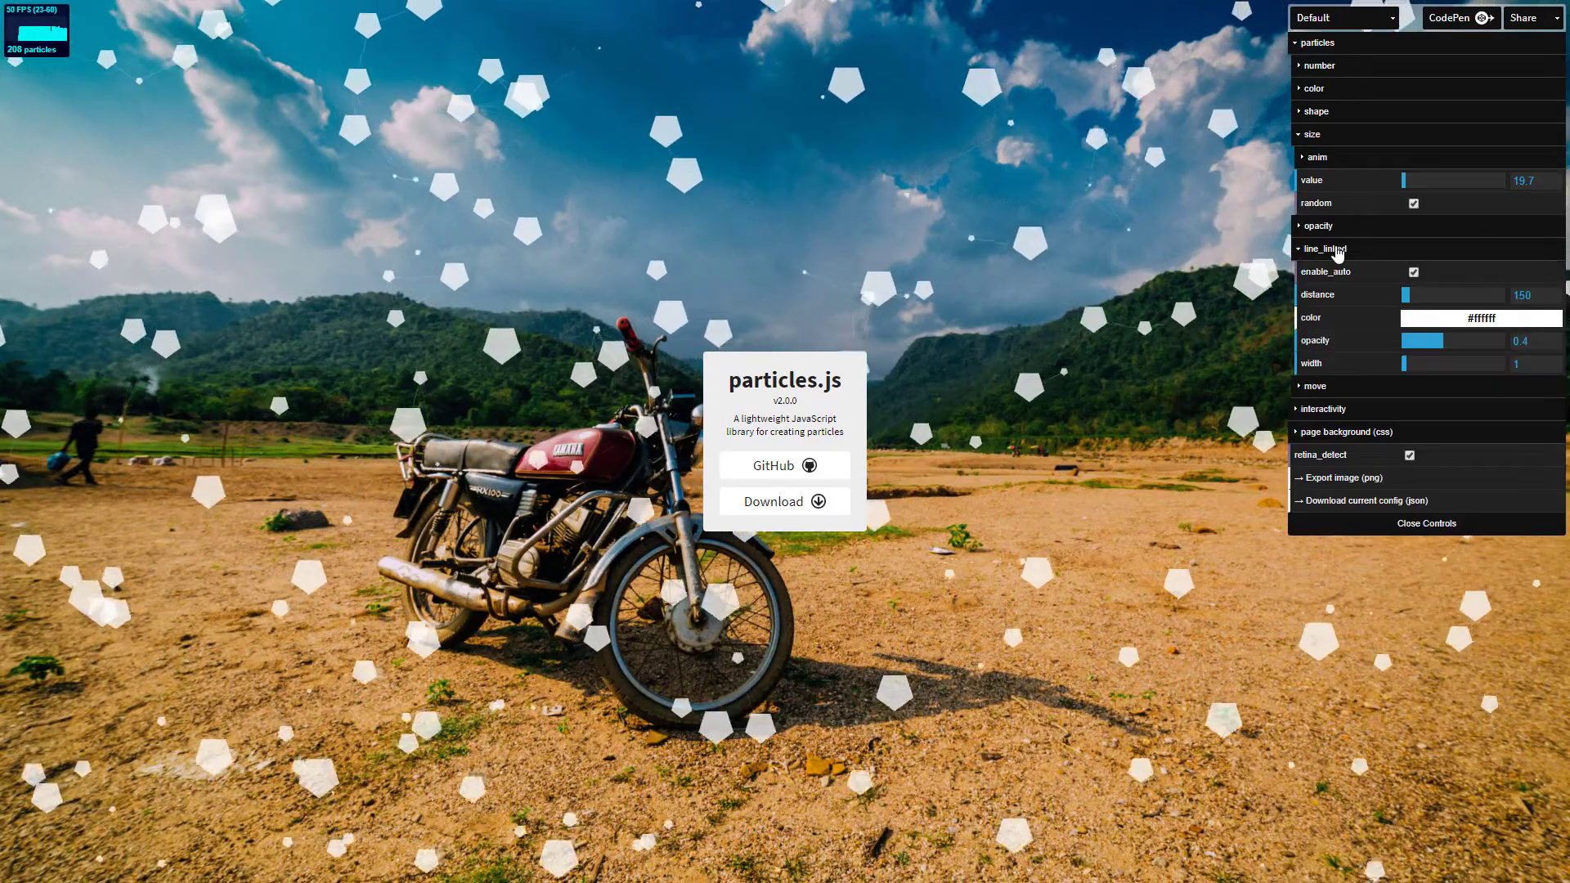
pyautogui.moveTo(1435, 342)
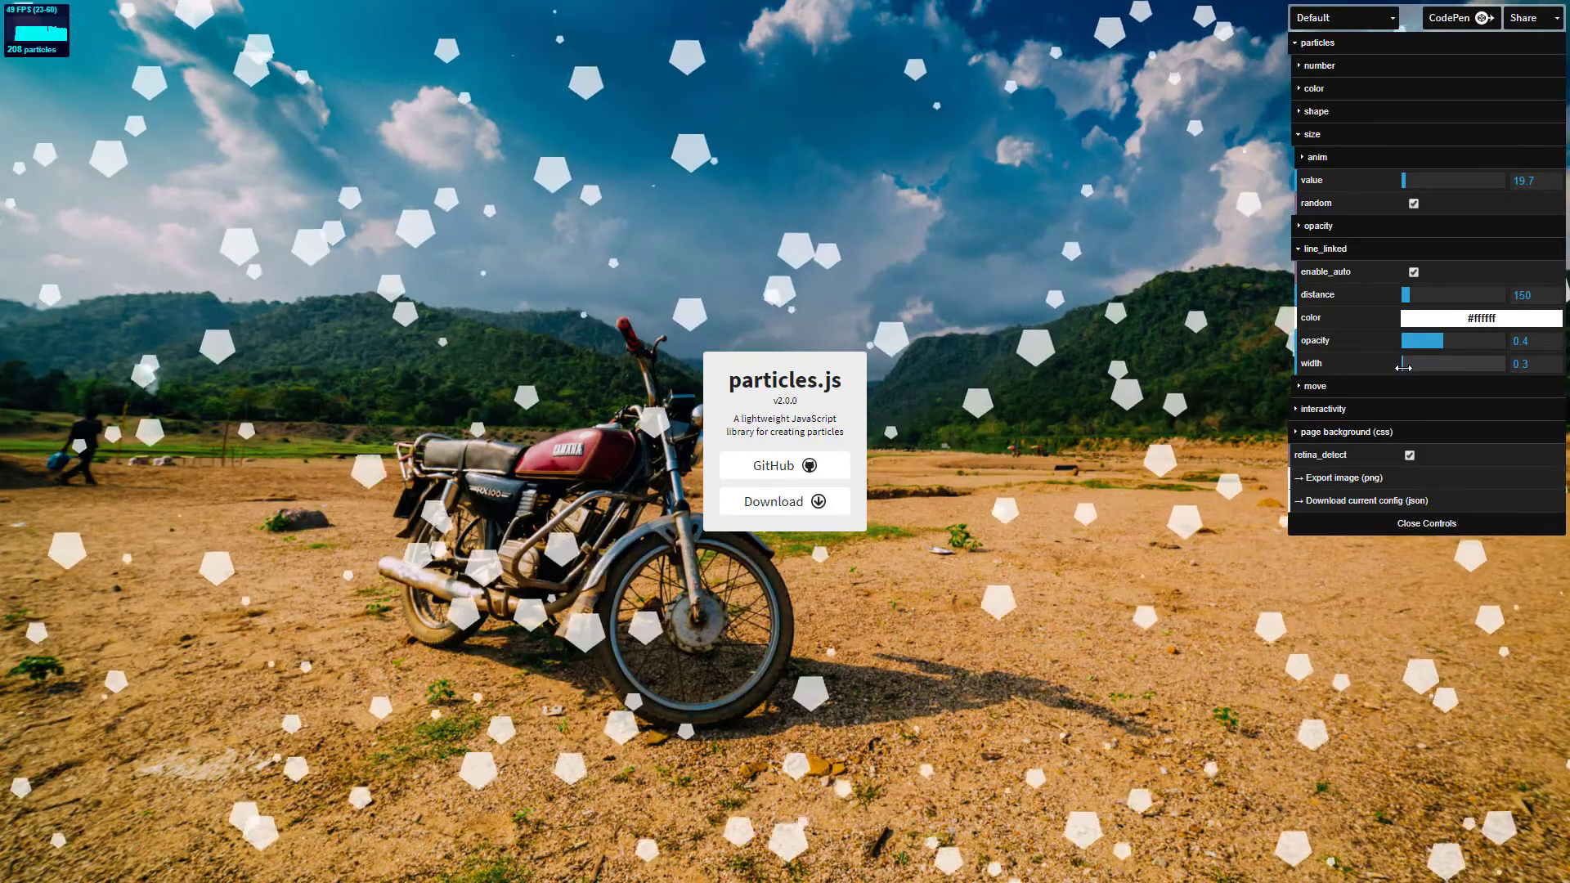
pyautogui.click(1404, 366)
pyautogui.moveTo(1405, 367); pyautogui.dragTo(1407, 367)
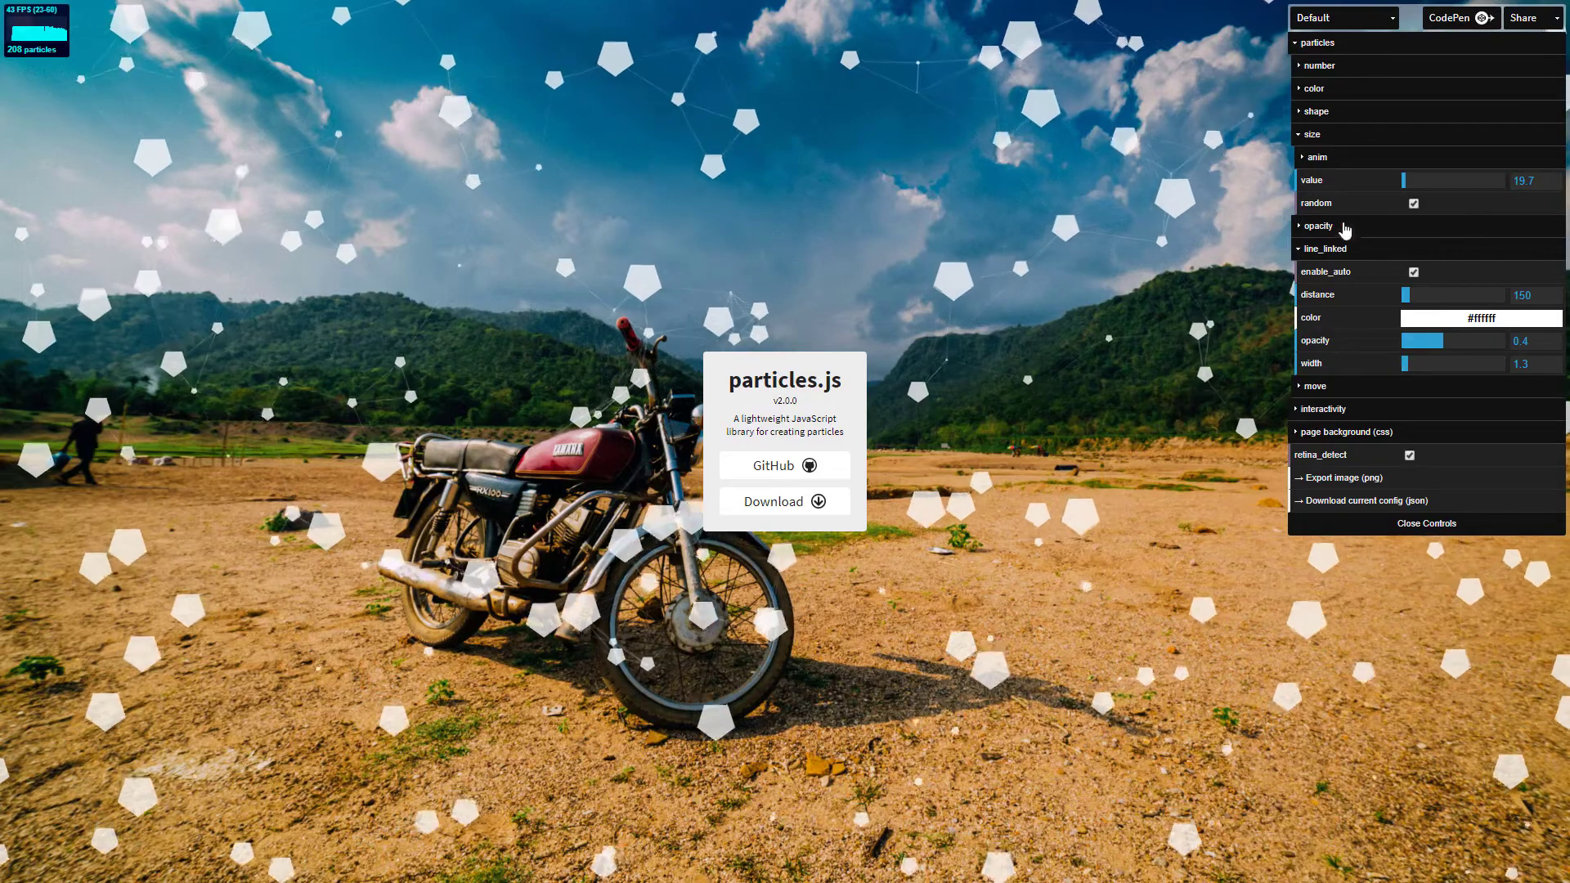
pyautogui.click(1316, 135)
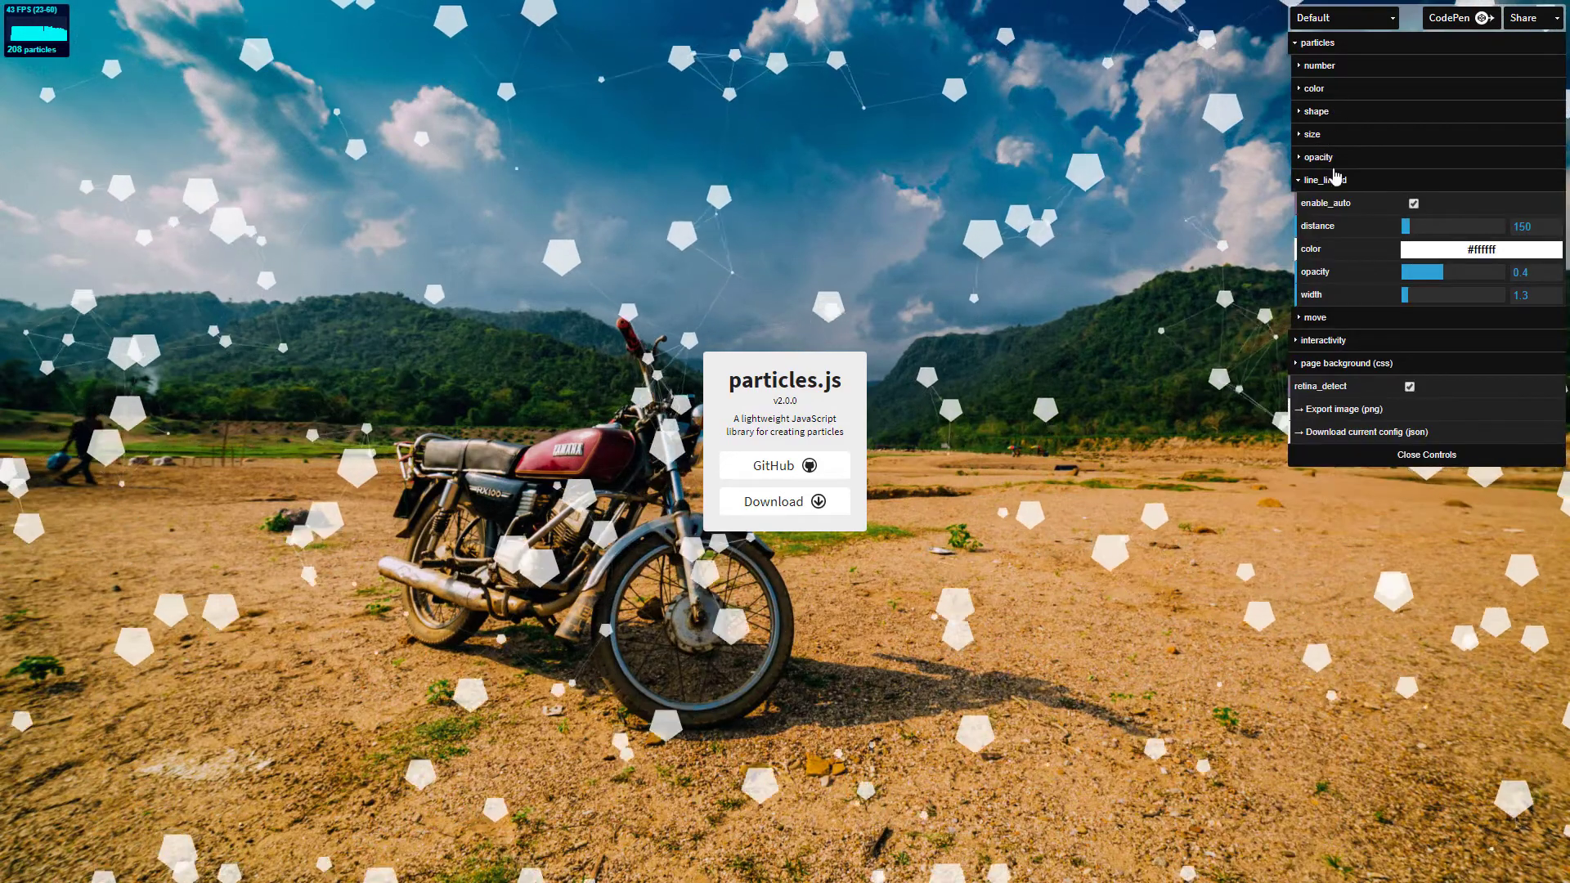
# Set the particle colour to #000000 in the colour picker
pyautogui.click(1326, 180)
pyautogui.click(1313, 88)
pyautogui.moveTo(1472, 114)
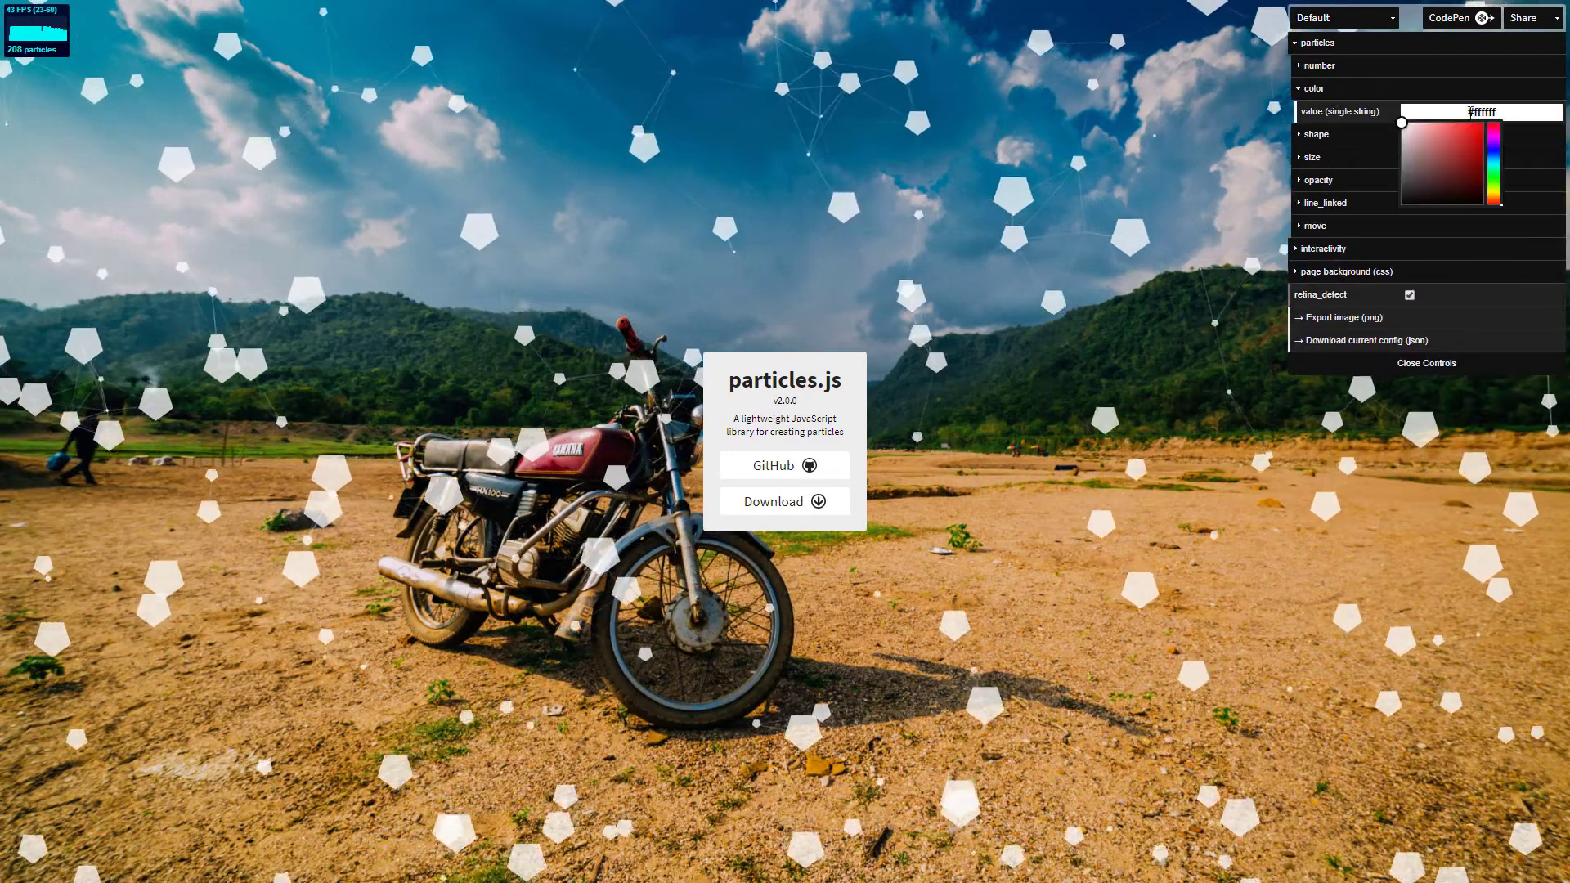
pyautogui.moveTo(1425, 179); pyautogui.dragTo(1395, 206)
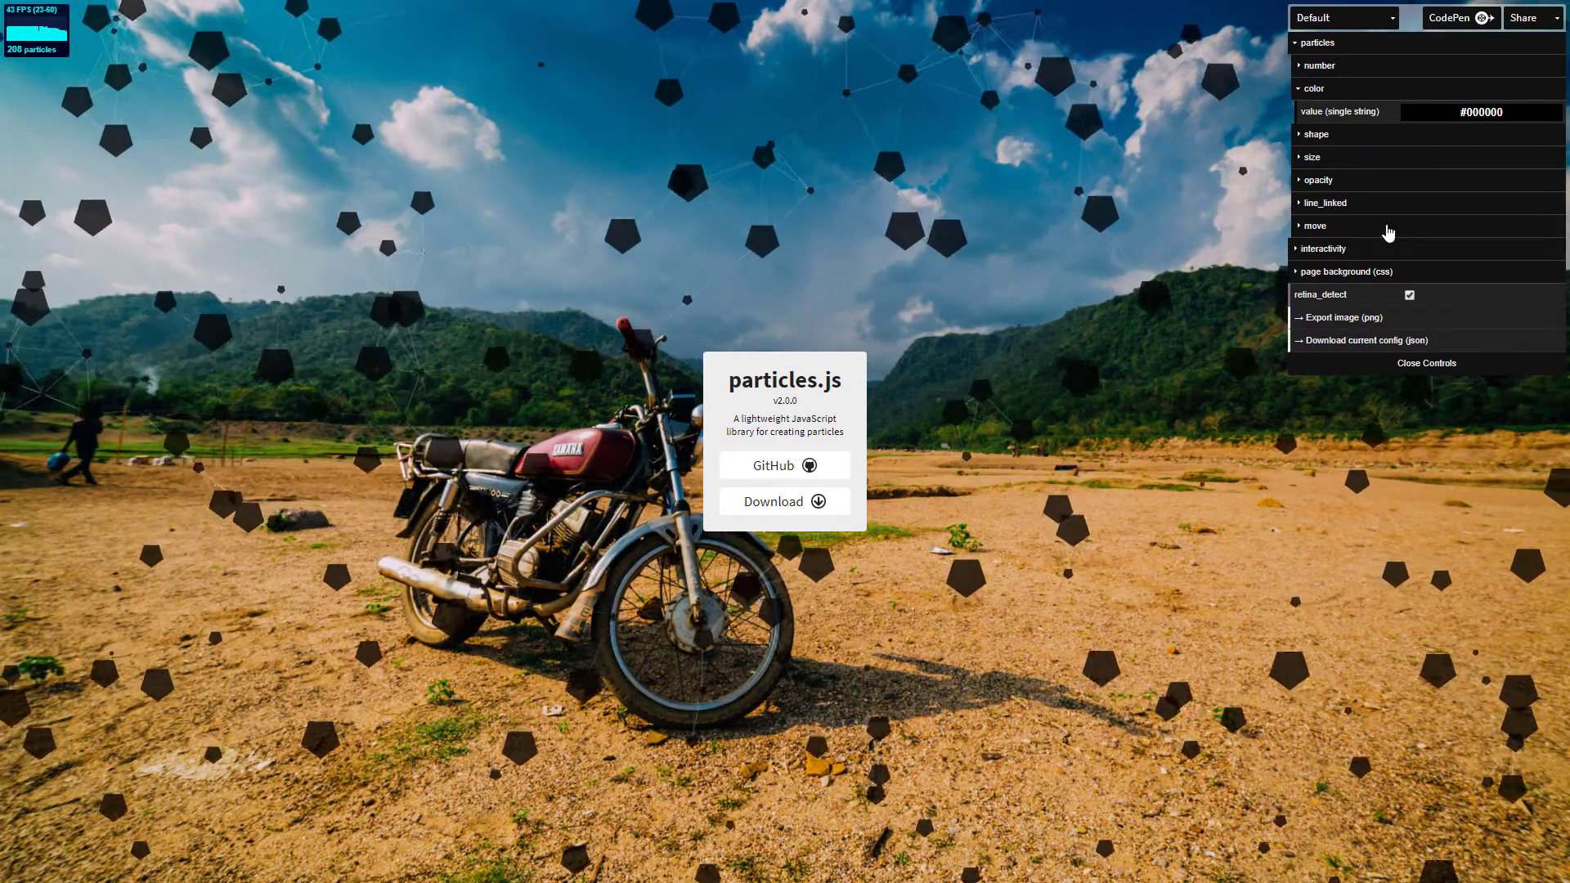
# Lower the particle opacity value to 0.35
pyautogui.click(1349, 186)
pyautogui.click(1444, 226)
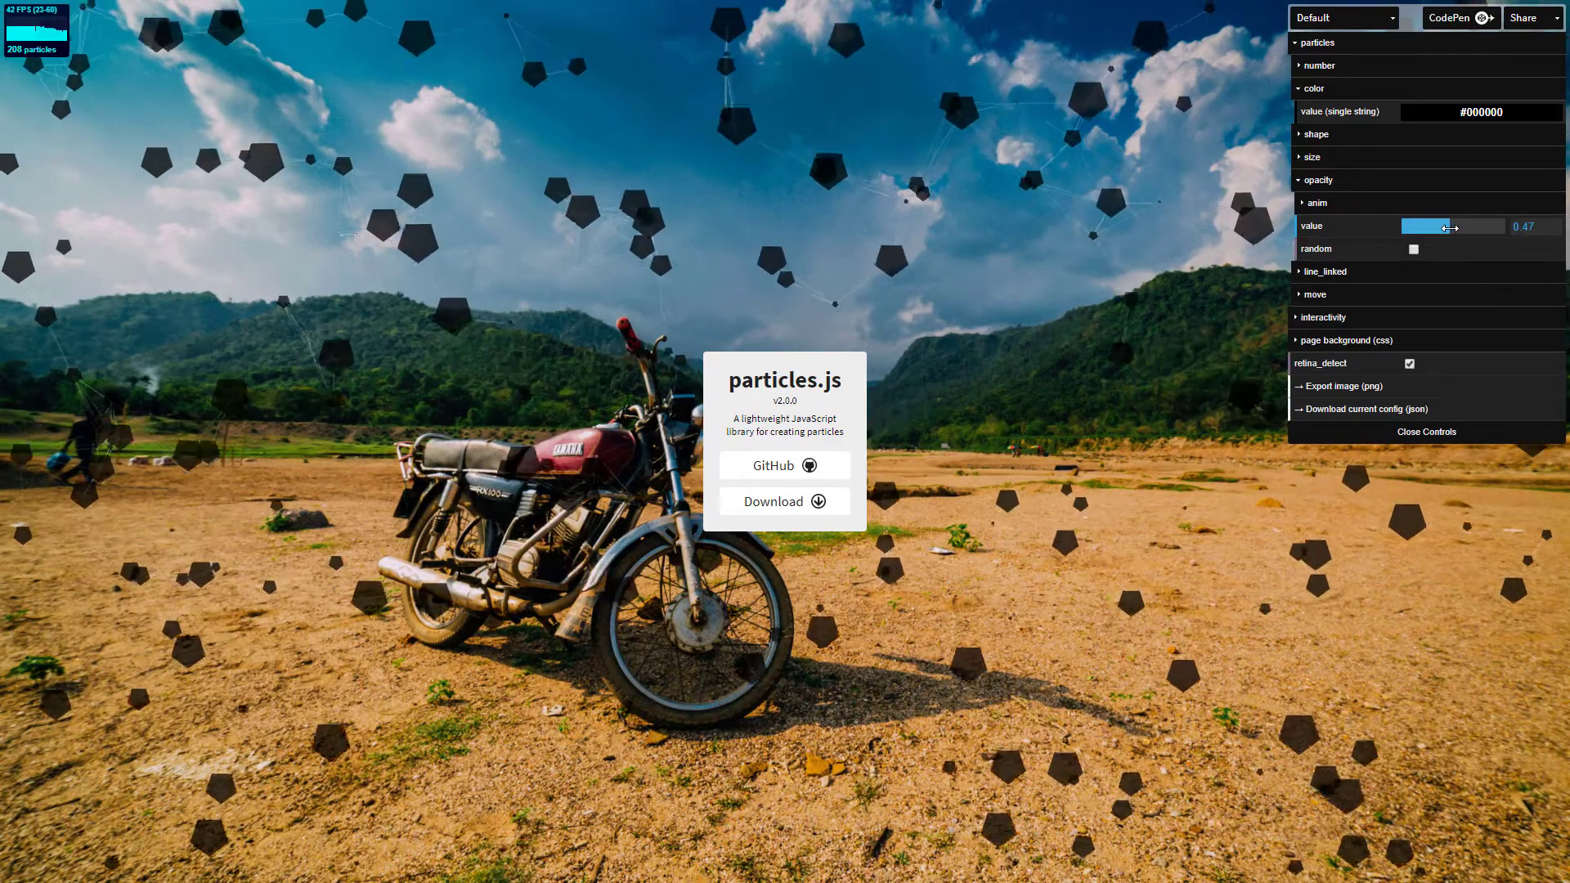
pyautogui.moveTo(1441, 228); pyautogui.dragTo(1437, 228)
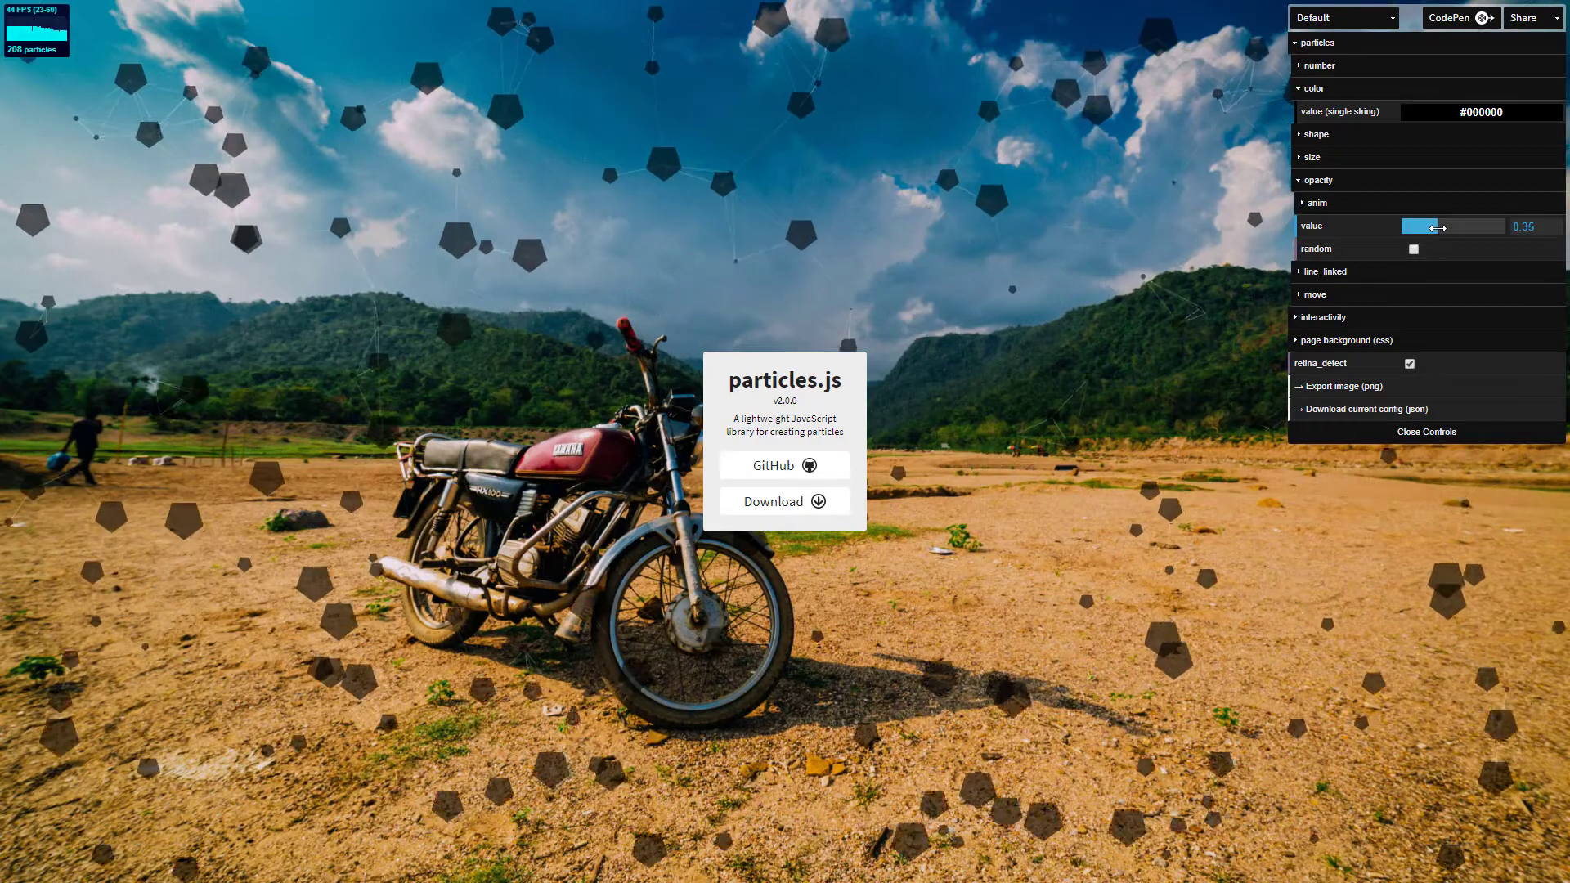
# Set the particle move direction to bottom-right
pyautogui.click(1336, 298)
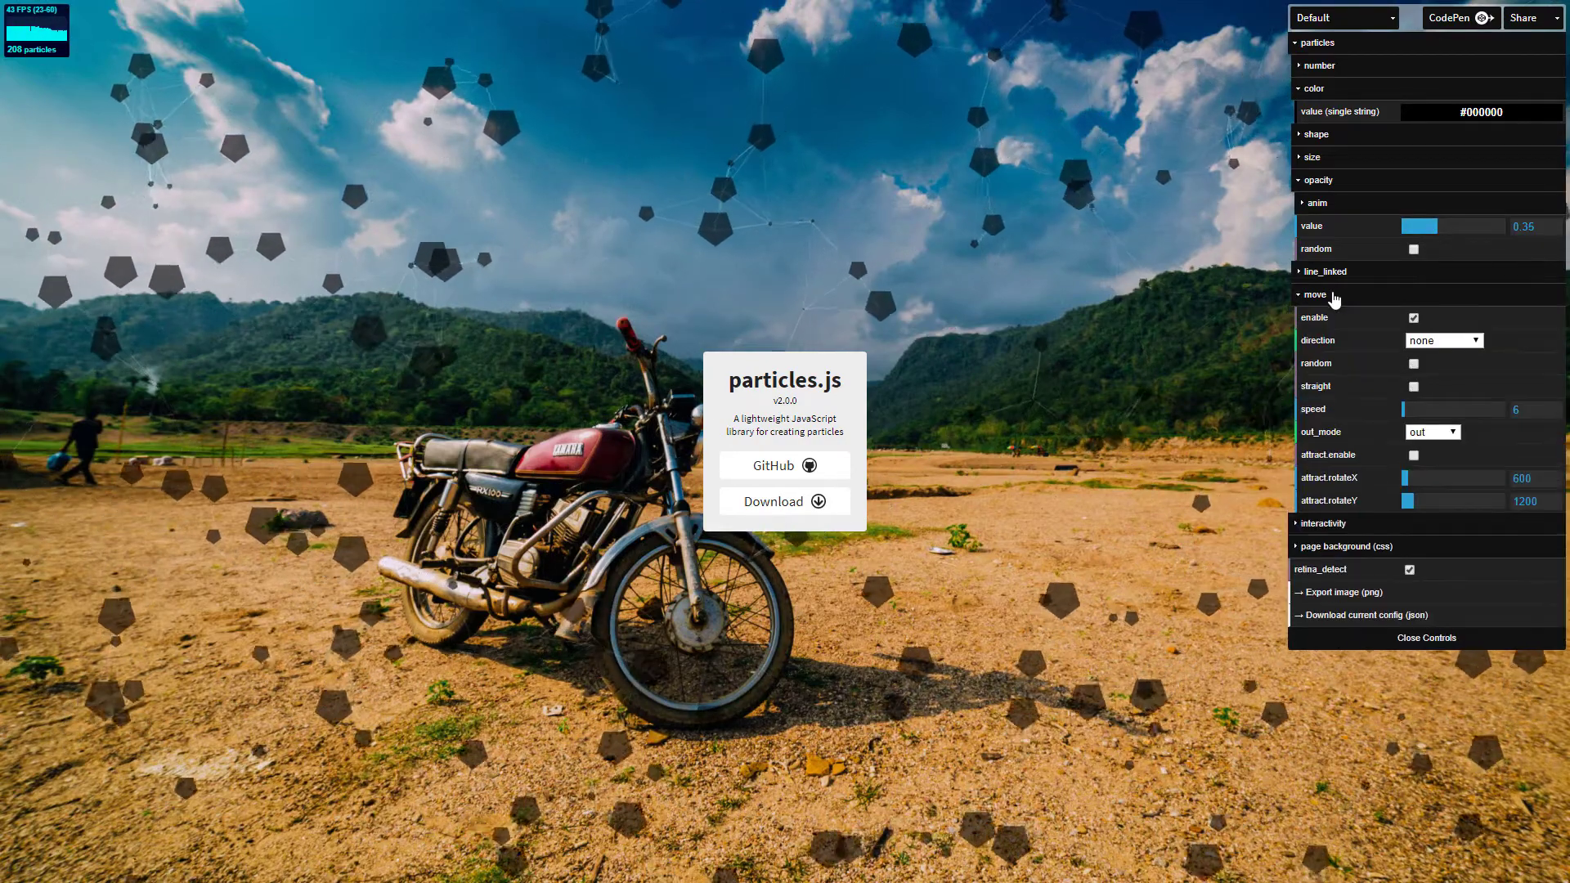
pyautogui.click(1452, 342)
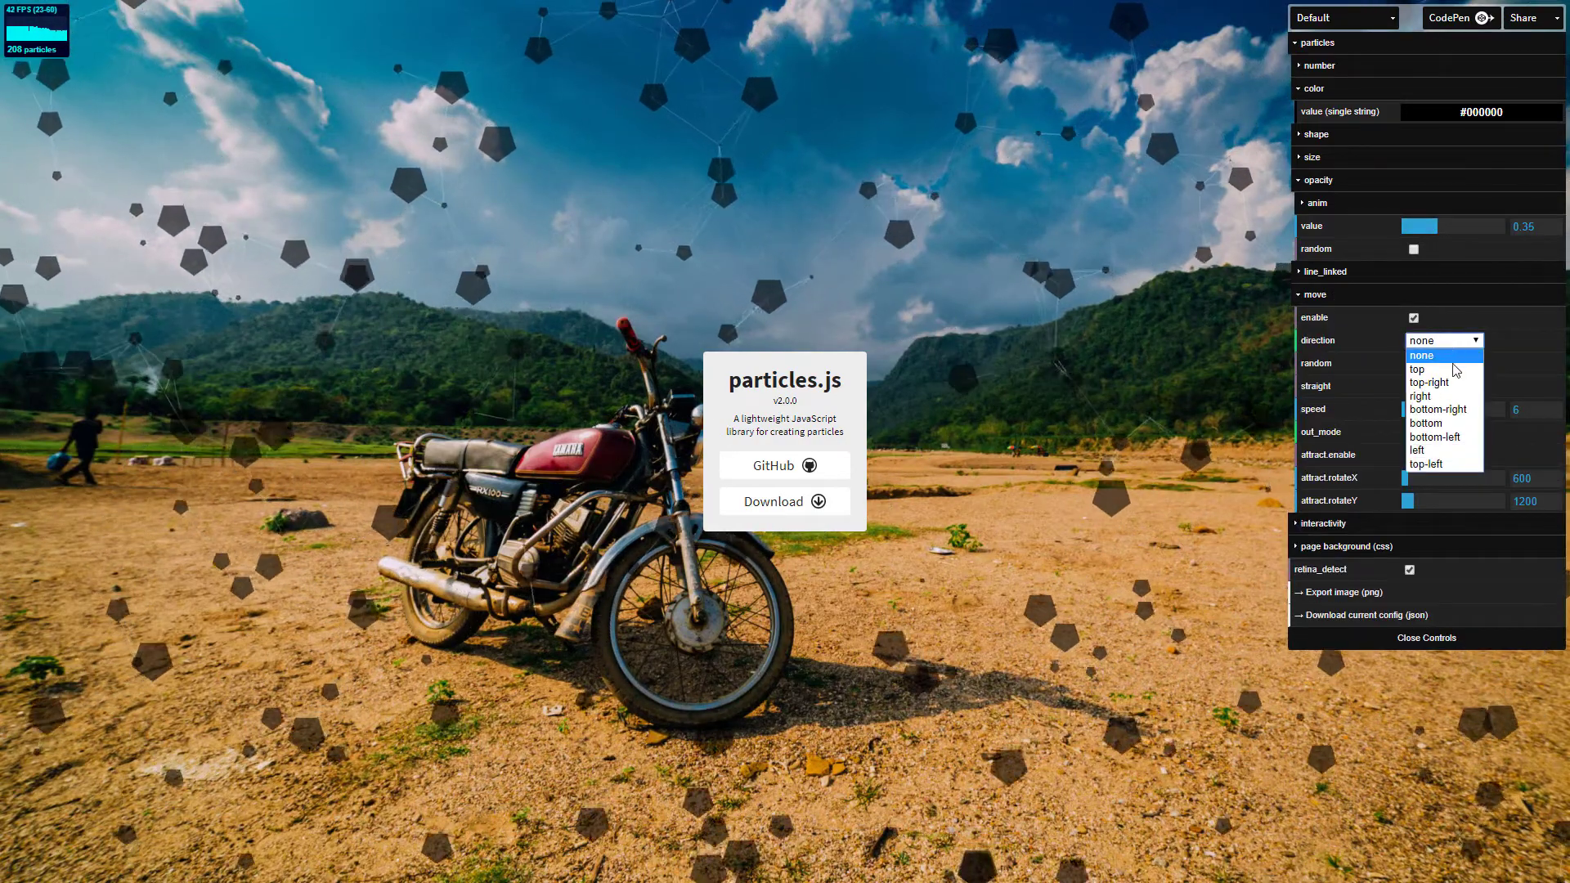
pyautogui.click(1455, 412)
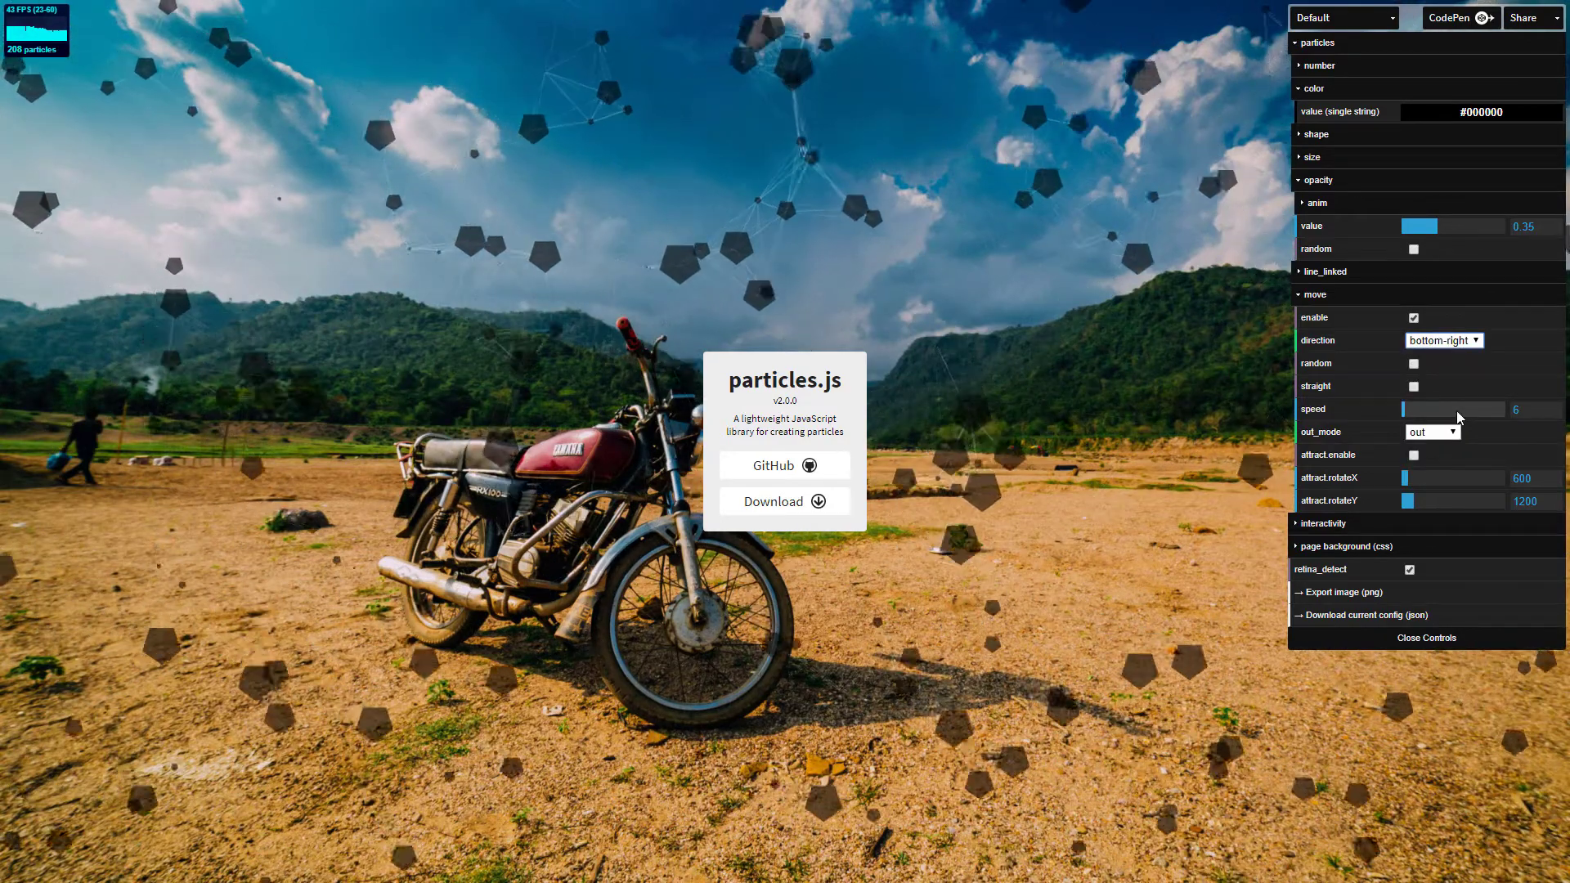
# Shrink the particle size to 11.8 and reduce the particle number to 43
pyautogui.click(1336, 163)
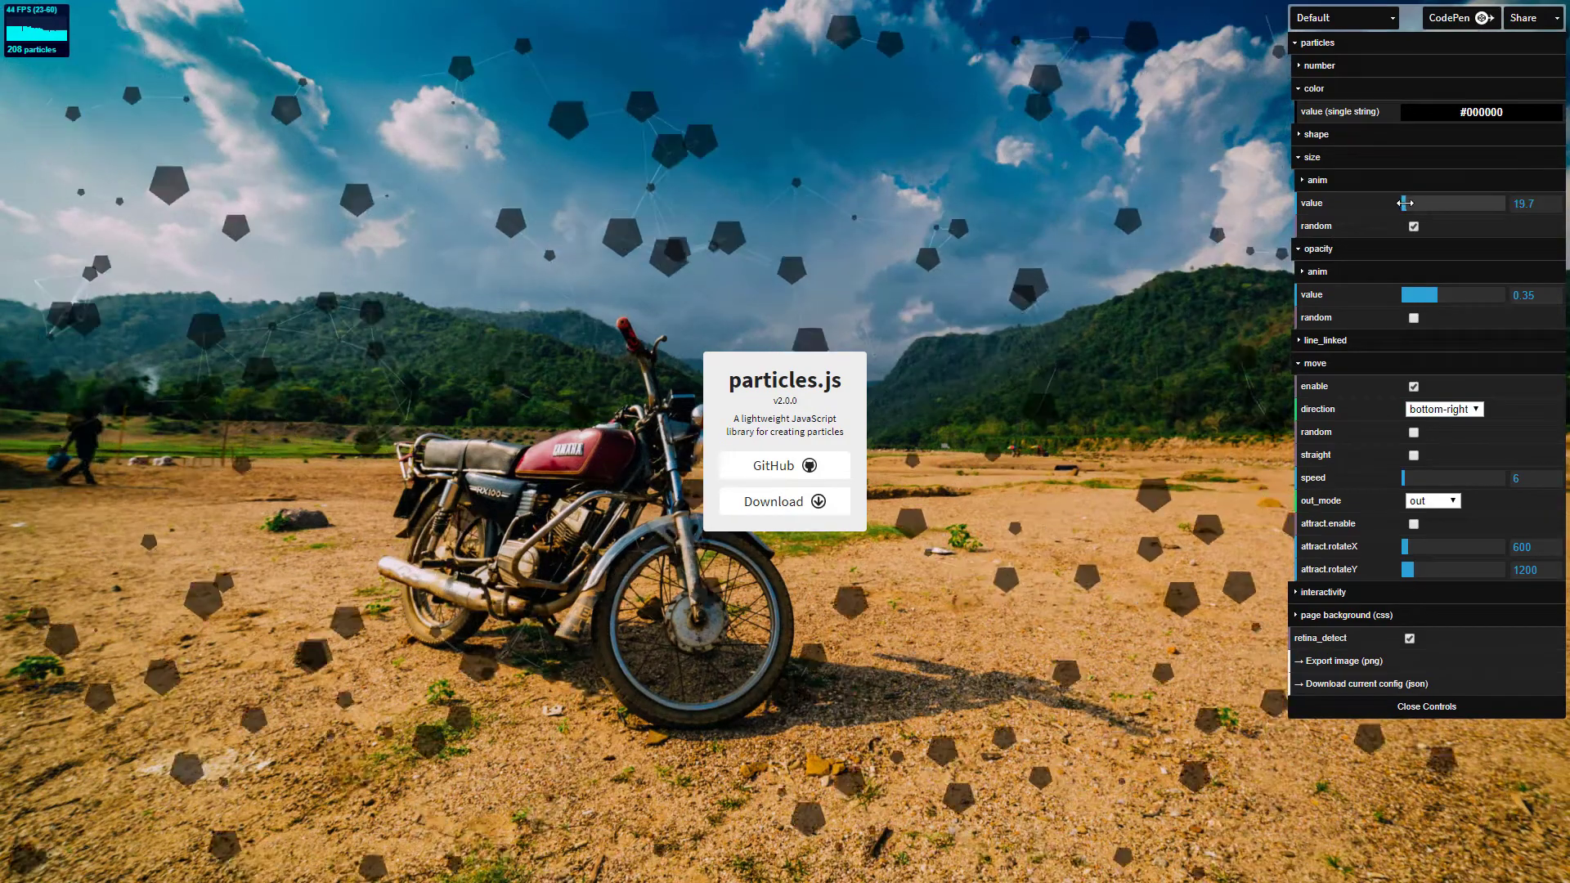
pyautogui.moveTo(1407, 203); pyautogui.dragTo(1403, 205)
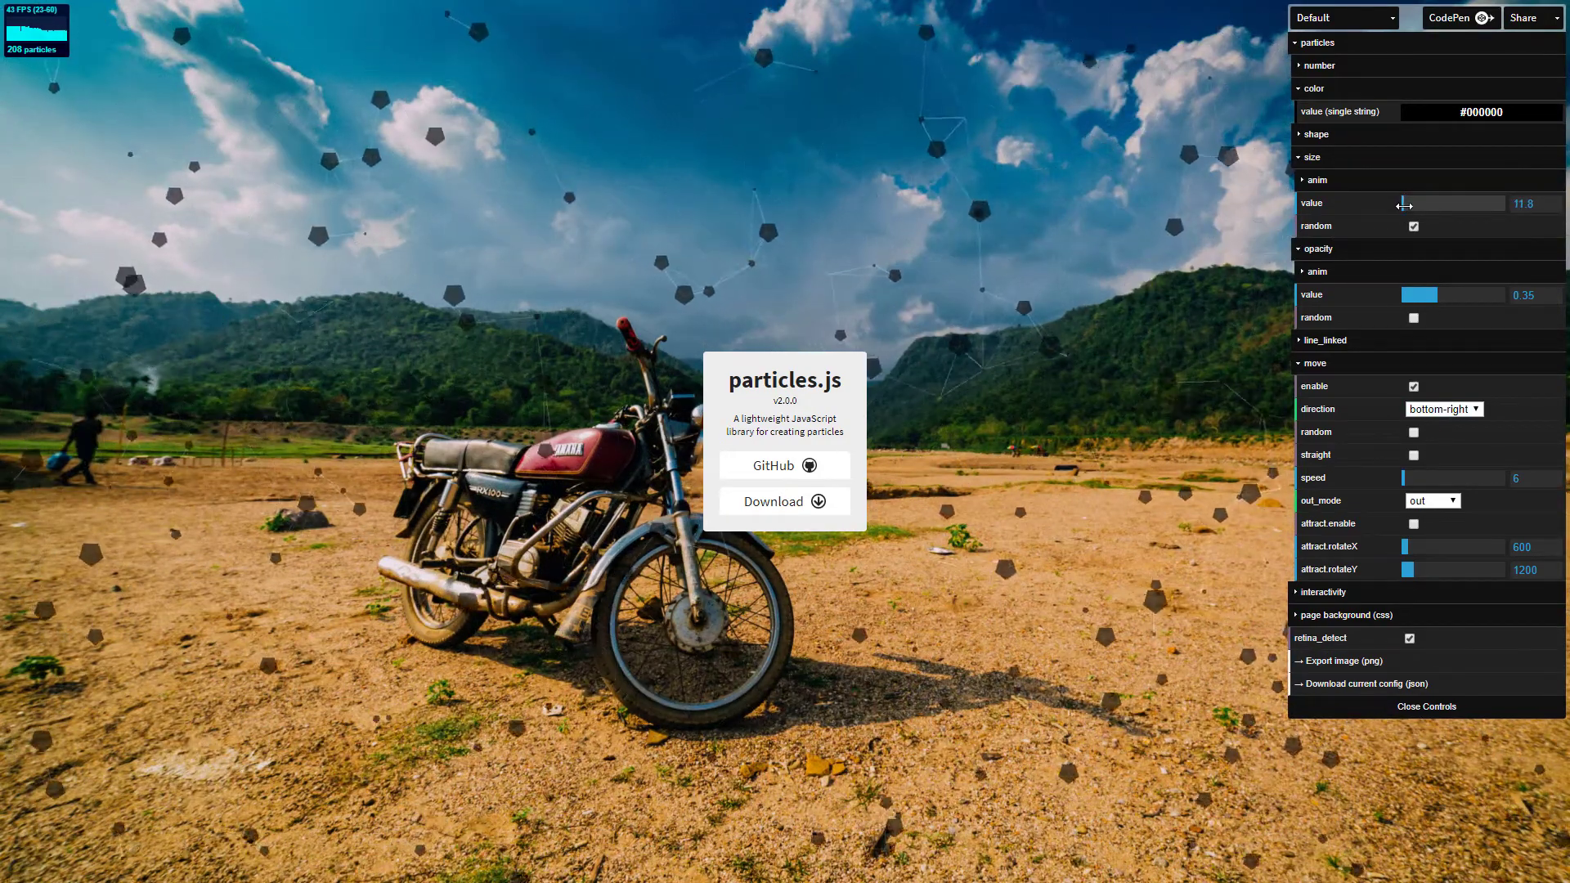
pyautogui.click(1404, 204)
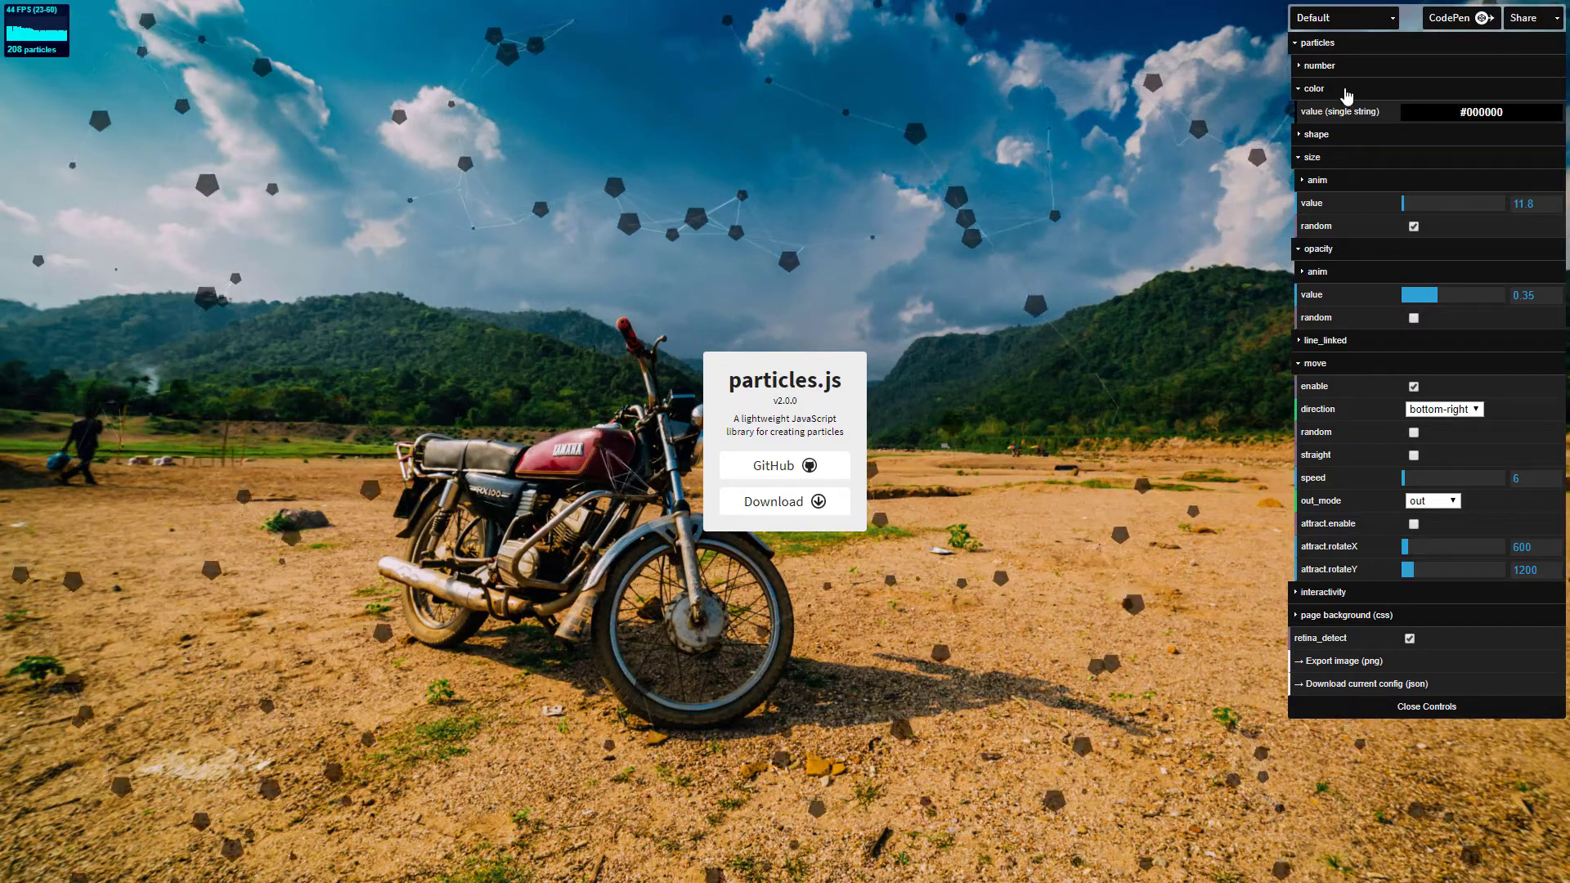
pyautogui.click(1382, 66)
pyautogui.moveTo(1401, 87); pyautogui.dragTo(1407, 87)
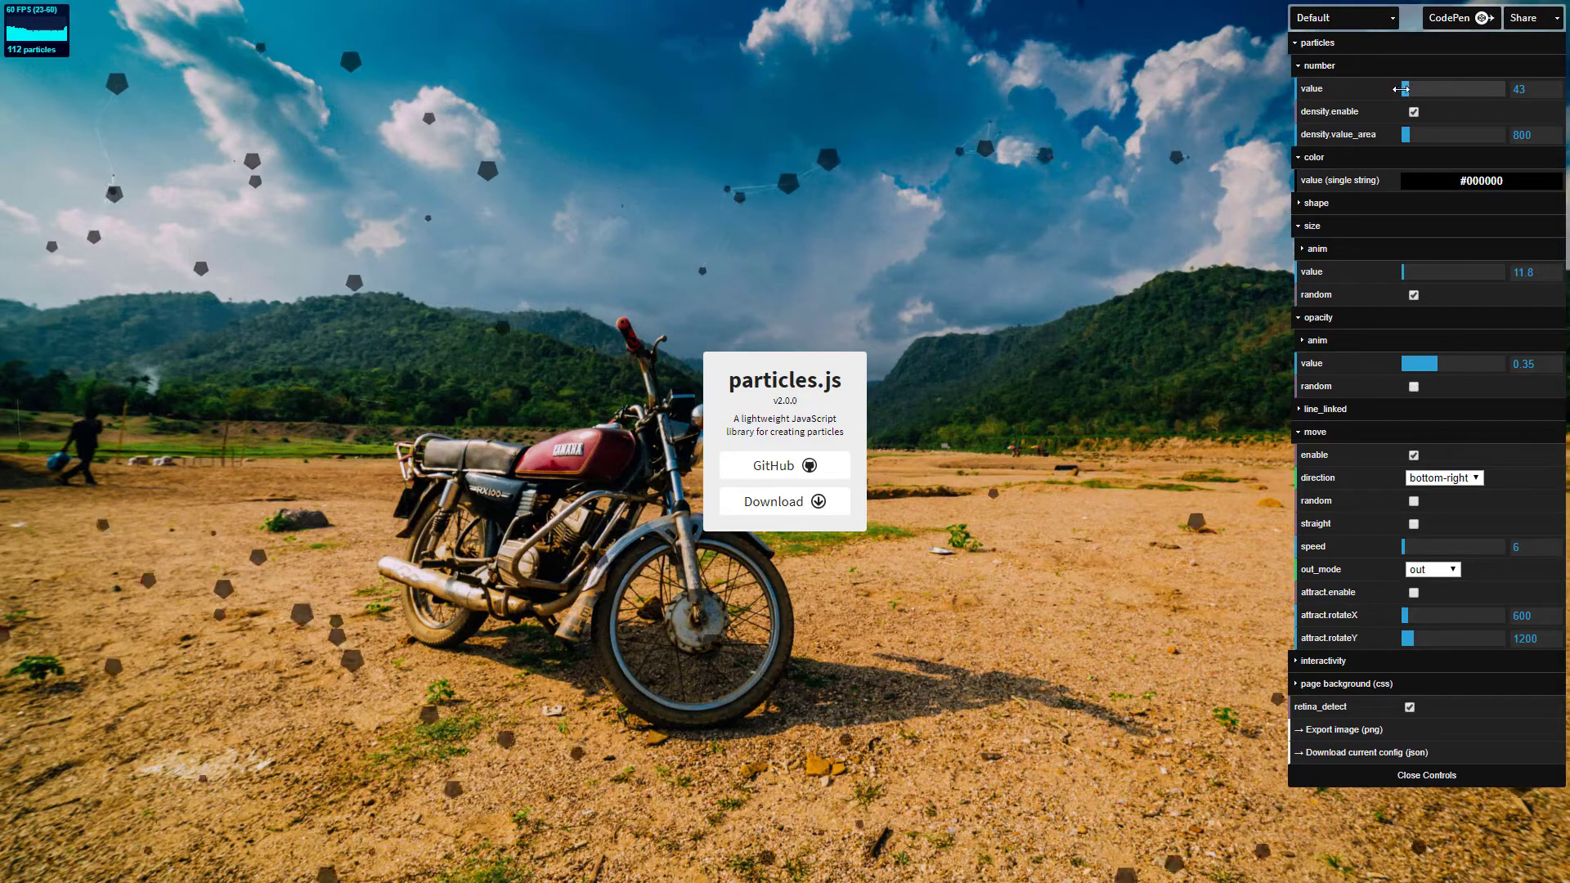
# Collapse the open particle setting folders in the demo panel
pyautogui.click(1329, 67)
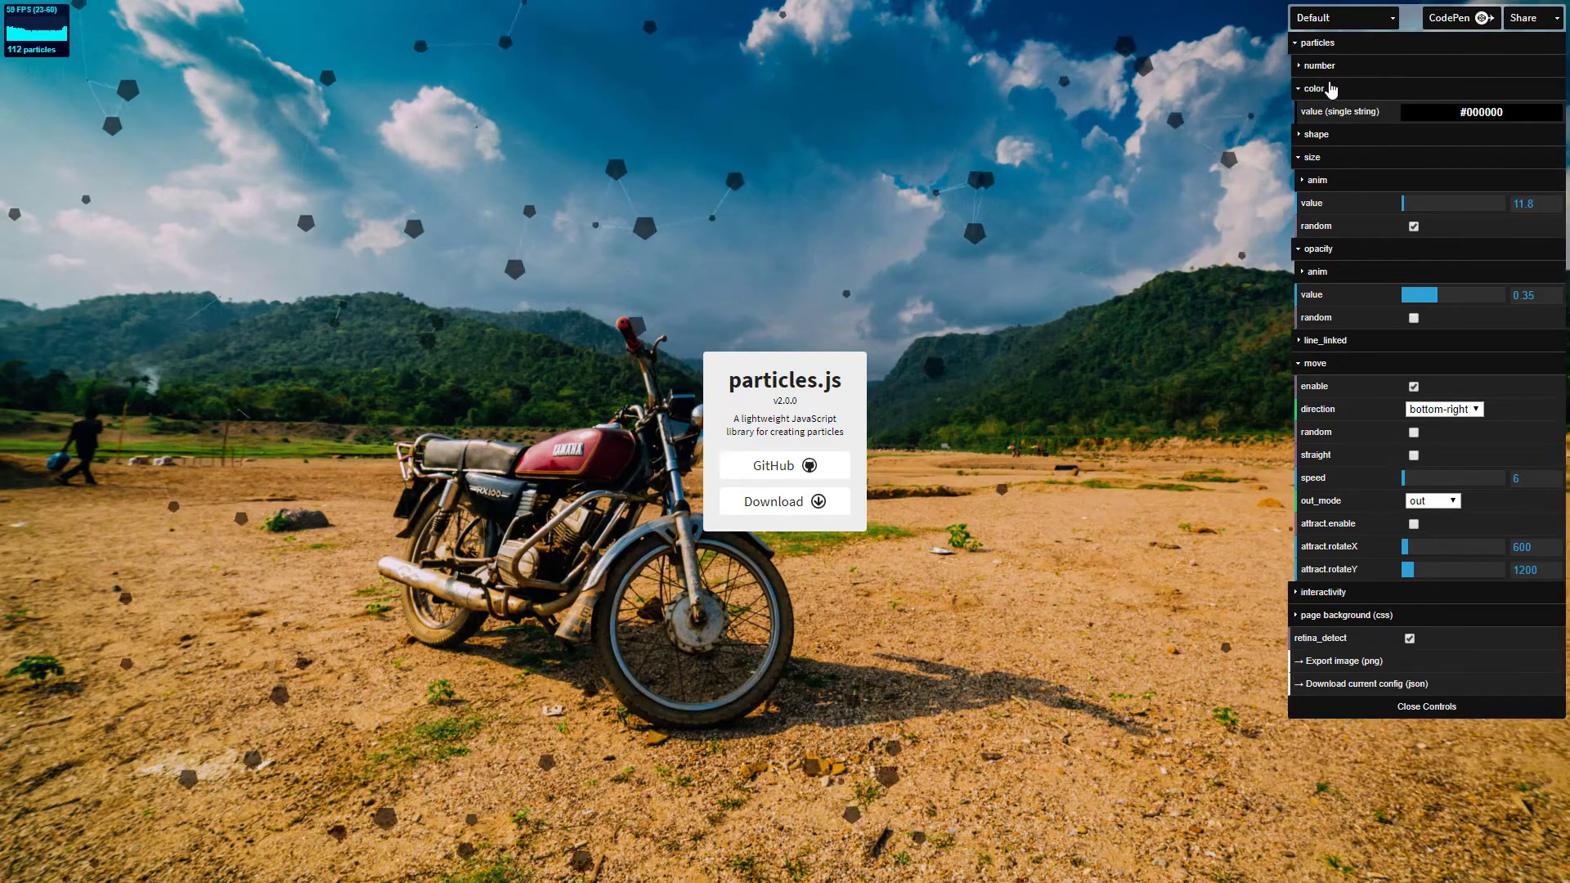
pyautogui.click(1330, 92)
pyautogui.click(1326, 157)
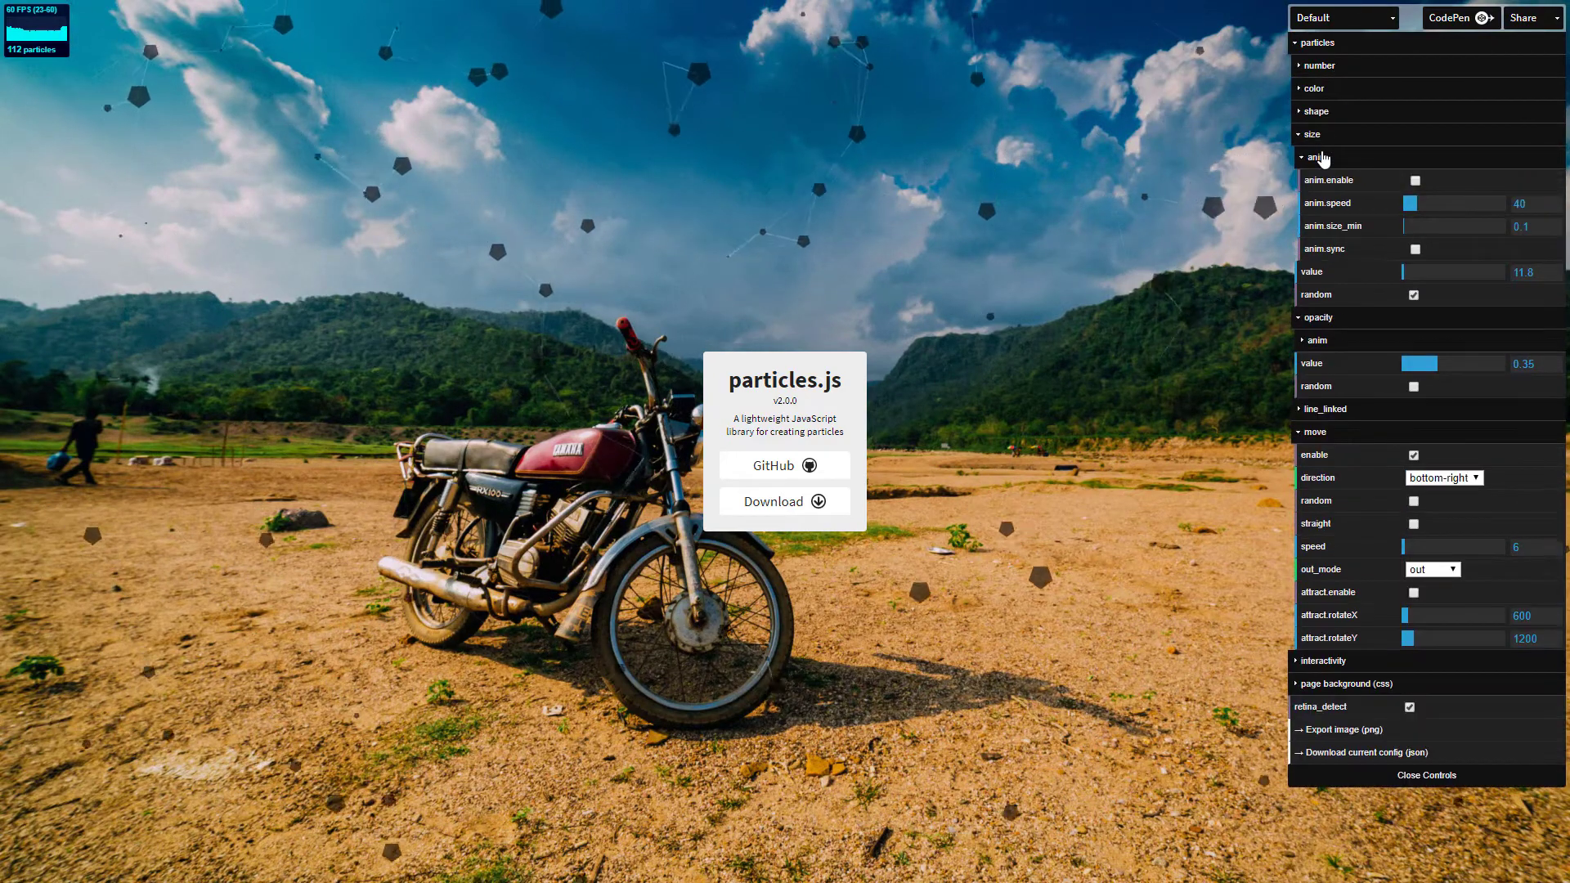
pyautogui.click(1331, 139)
pyautogui.click(1324, 158)
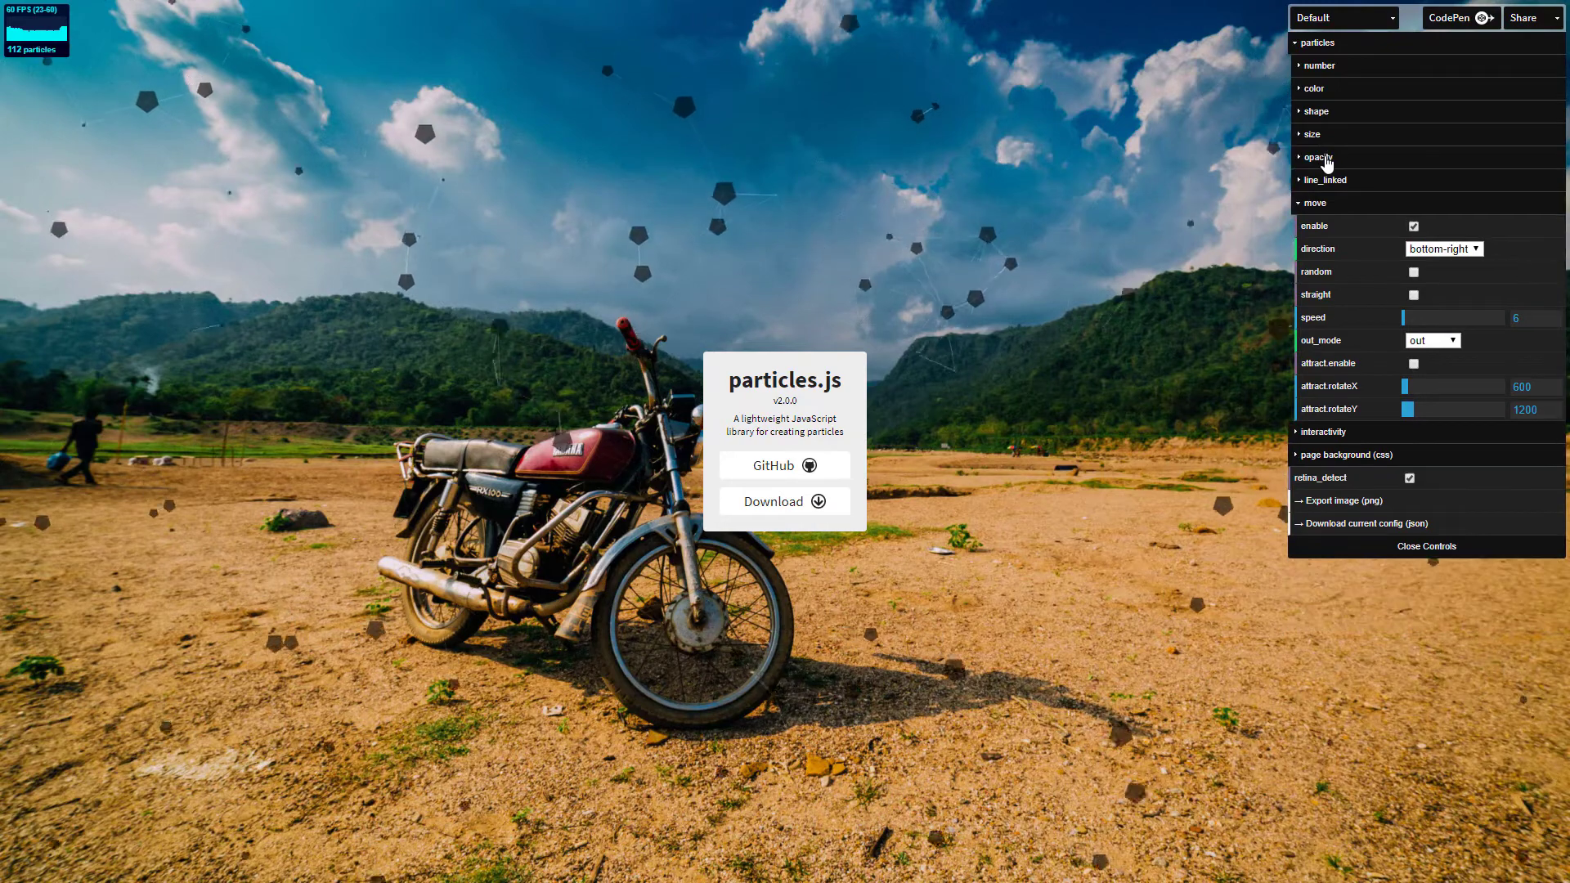
pyautogui.click(1317, 205)
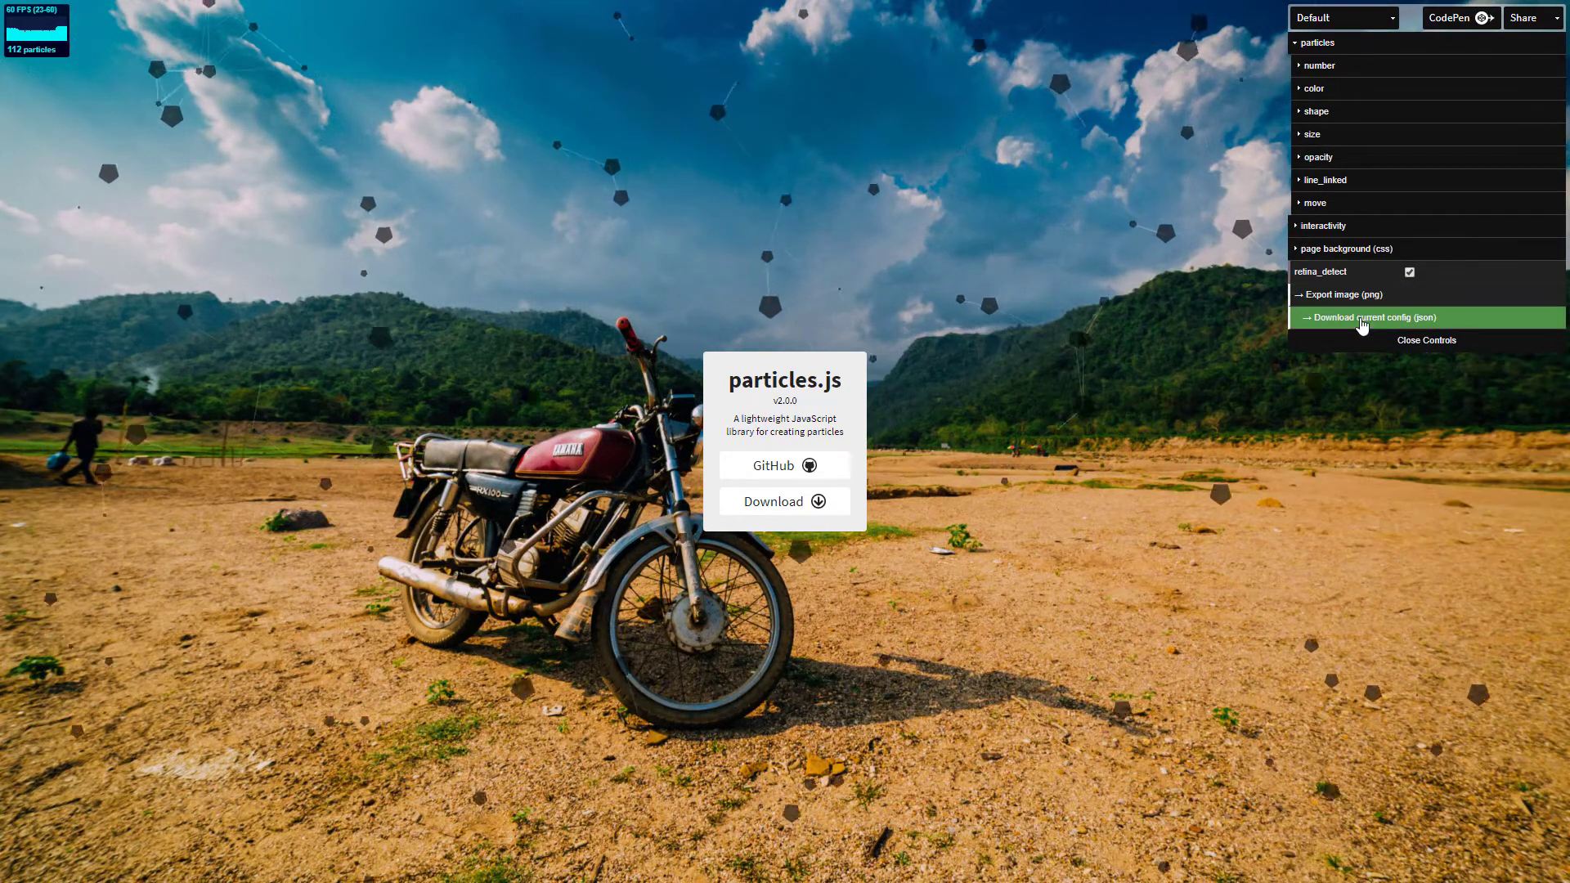
# Download the config as particlesjs-config.json and open it in Notepad
pyautogui.click(1362, 325)
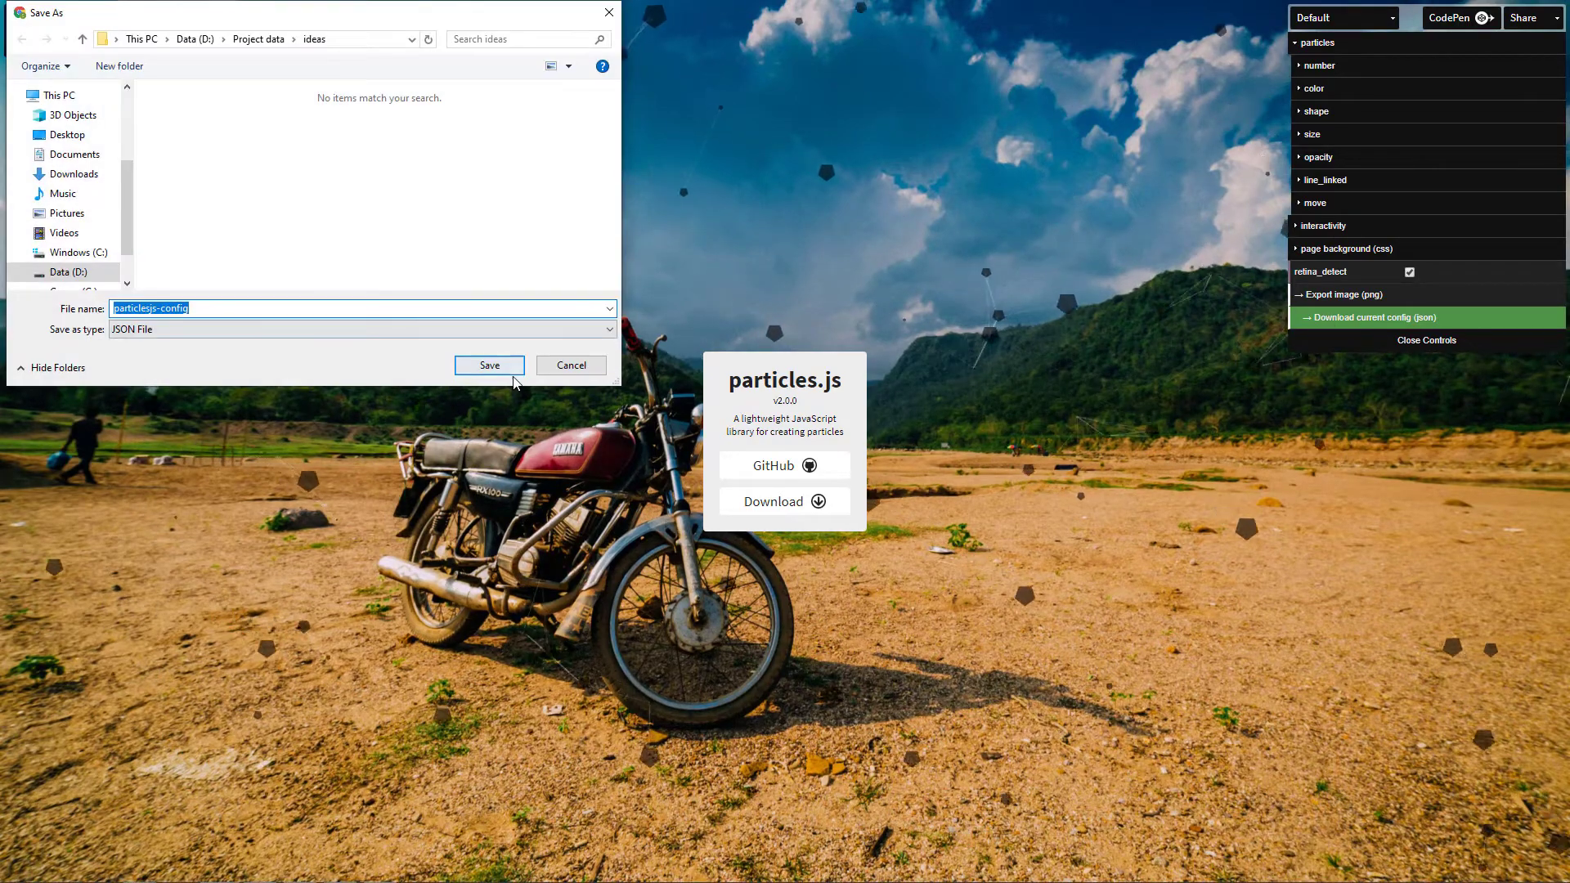
pyautogui.click(489, 366)
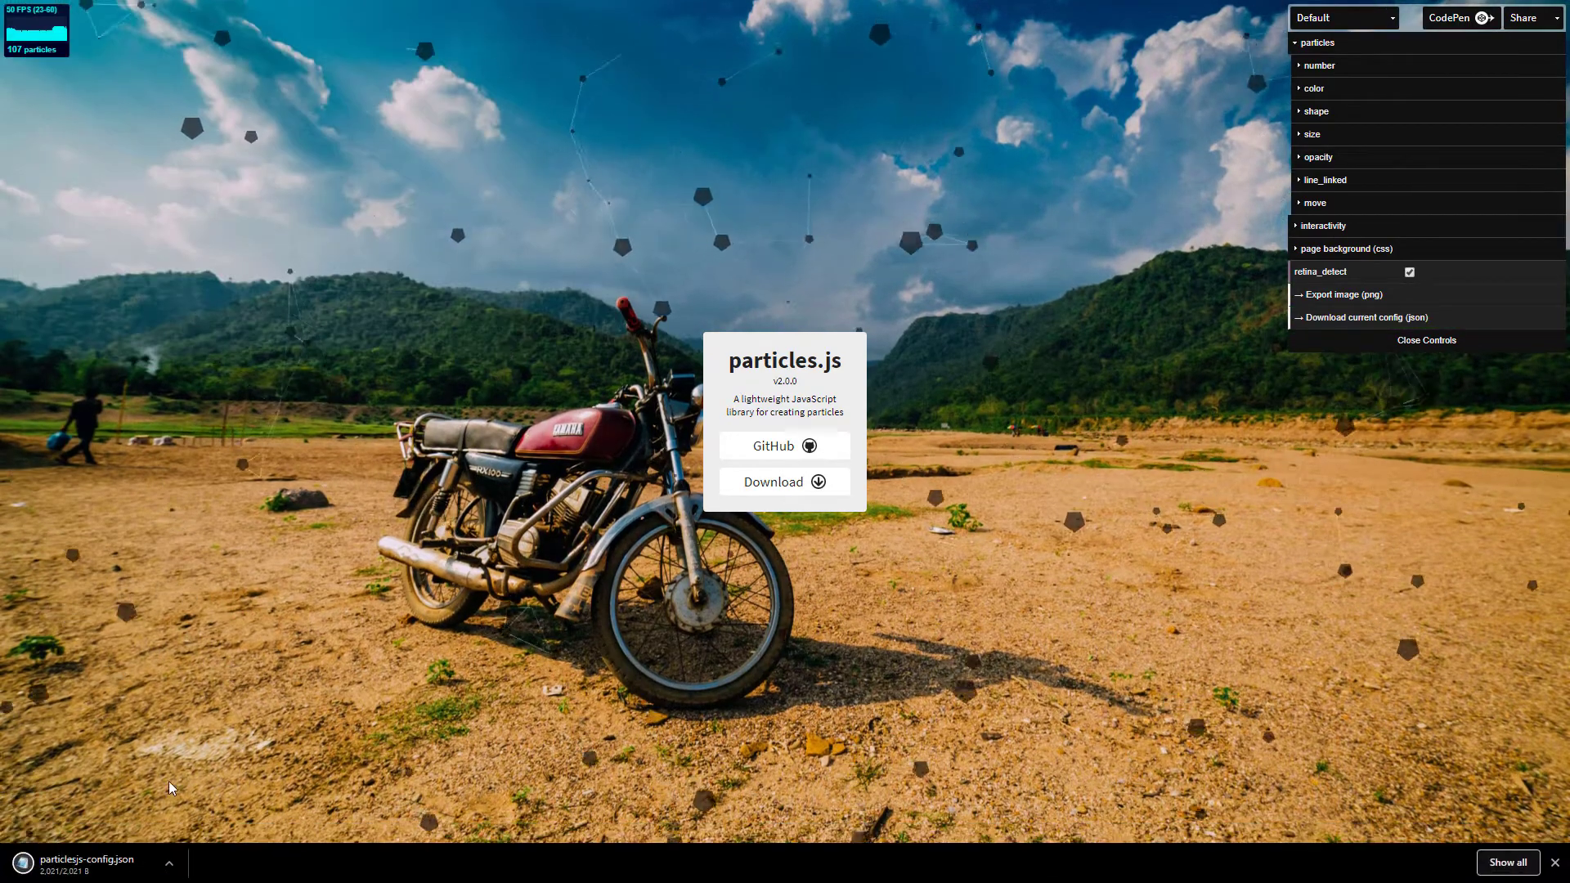
pyautogui.click(95, 865)
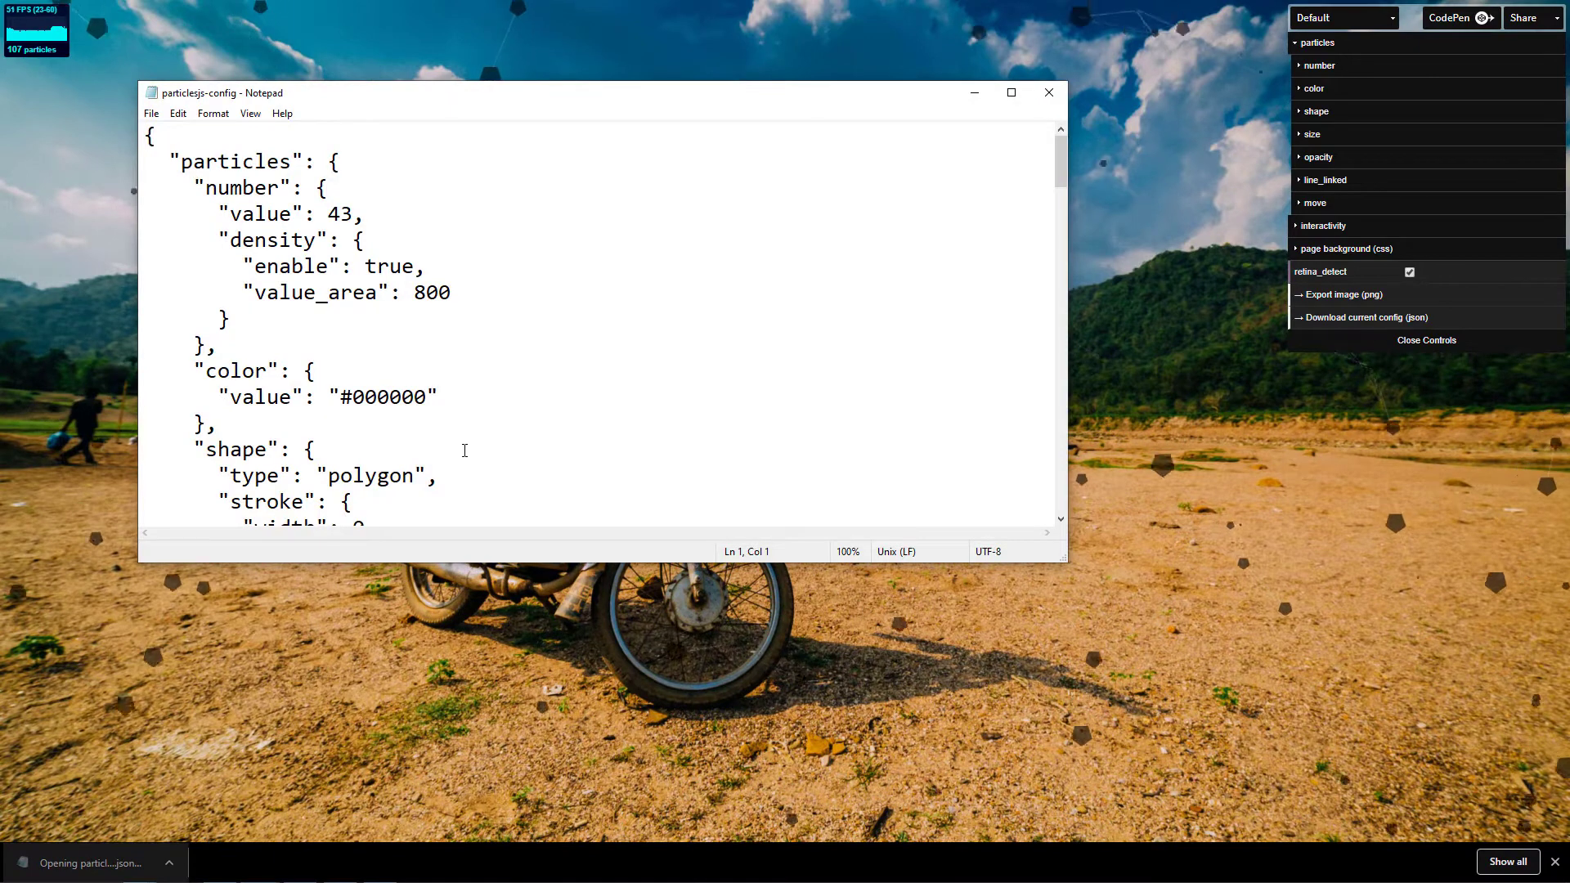
# Copy the whole config from Notepad, close it, and paste it over Elementor's Practicle JSON
pyautogui.hotkey('ctrl', 'a')
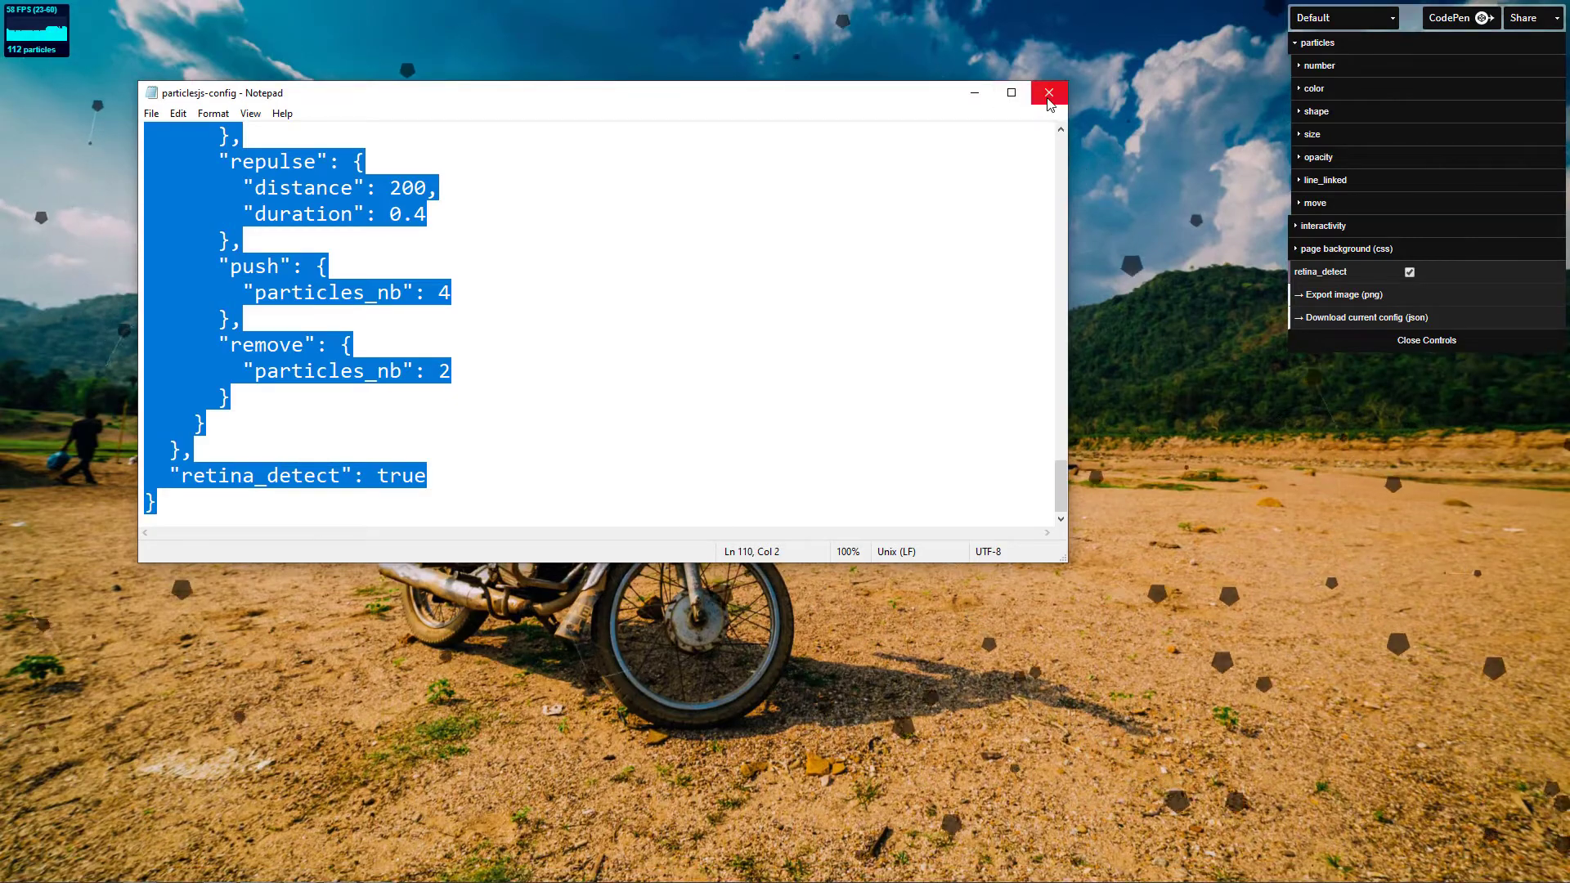
pyautogui.click(1049, 94)
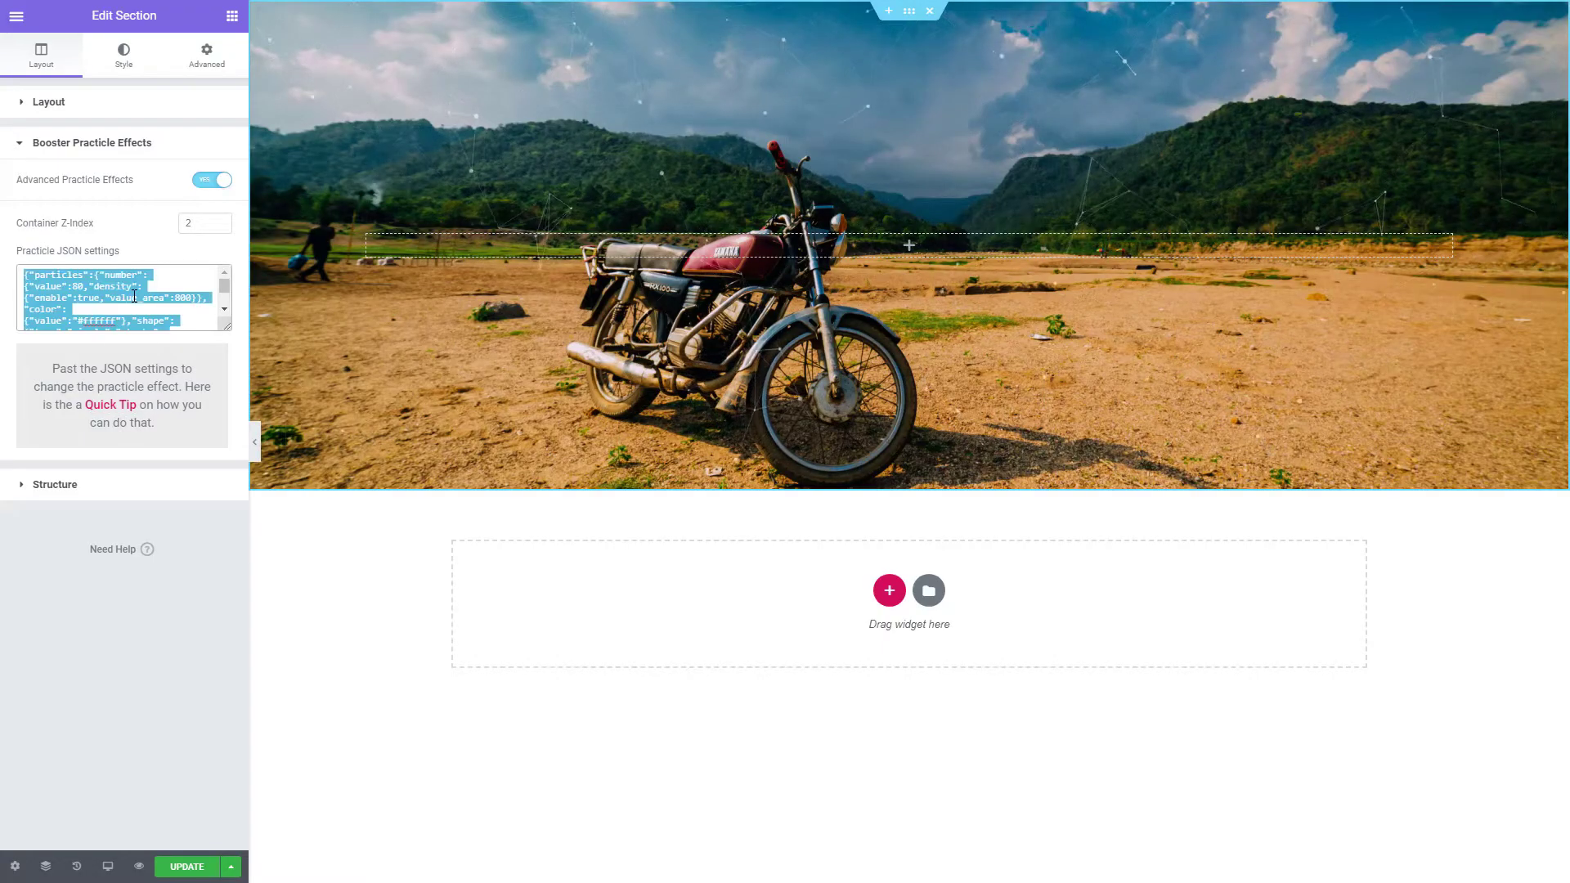
pyautogui.hotkey('ctrl', 'v')
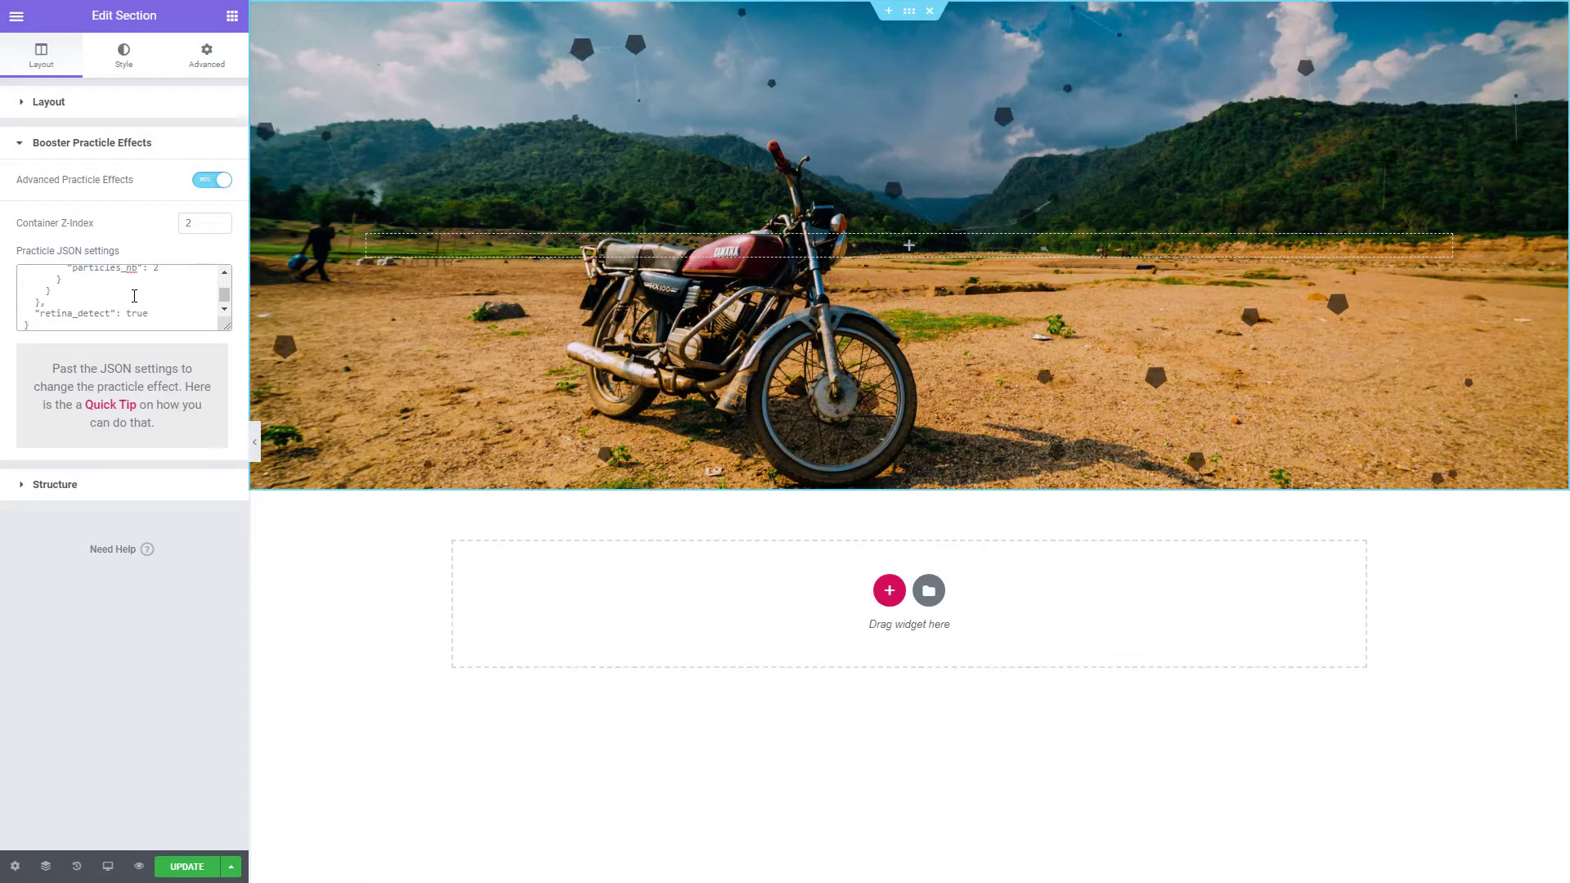